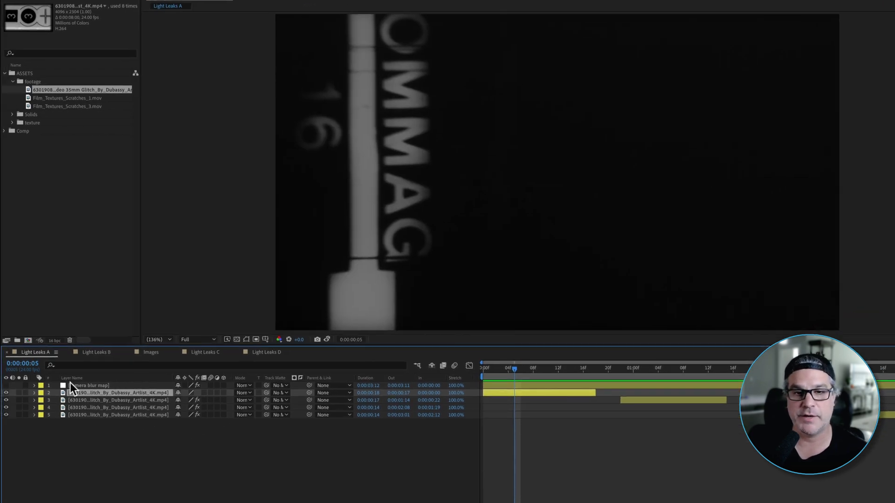
# - Enable Time Remap on layer 2 with a hold keyframe, then scrub to confirm the frozen frame
pyautogui.click(33, 393)
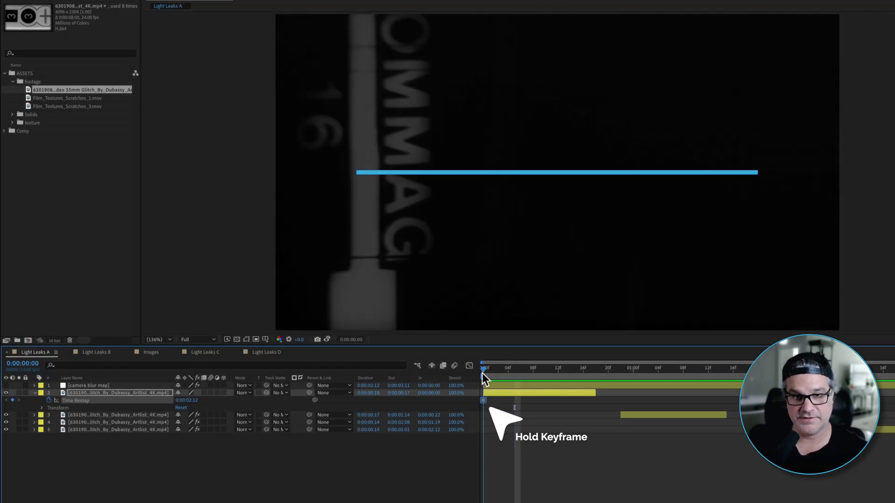
pyautogui.moveTo(516, 373); pyautogui.dragTo(605, 352)
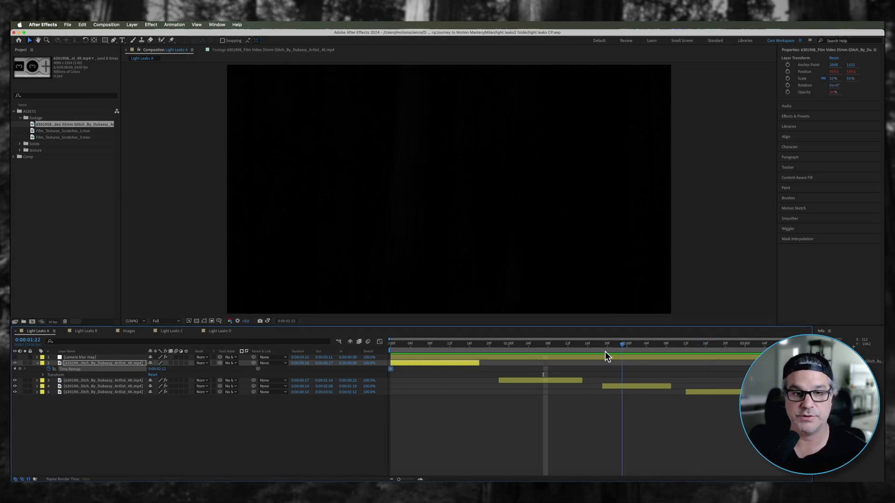
# - Add a wiggle(4,70) expression to layer 2's Opacity
pyautogui.press('Home')
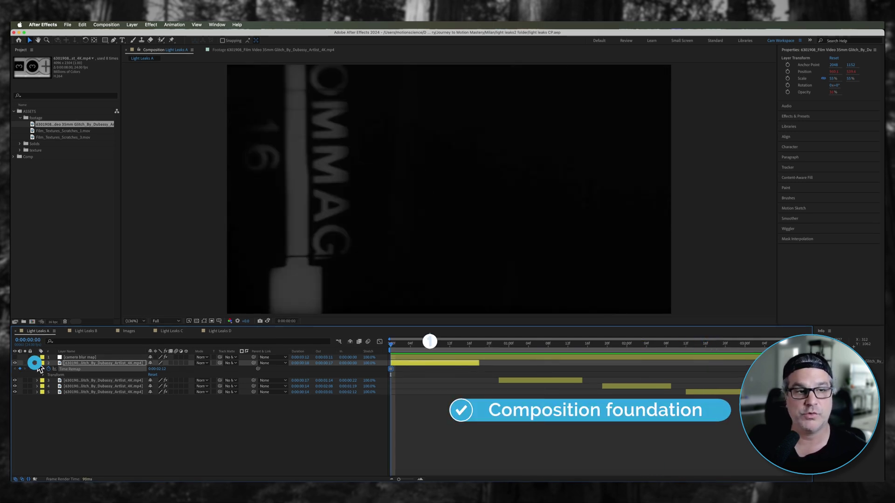
pyautogui.click(36, 363)
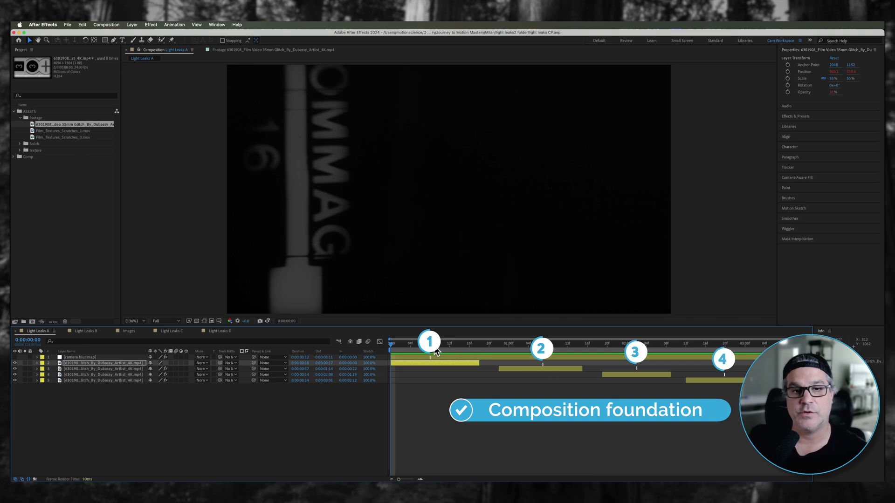
pyautogui.press('t')
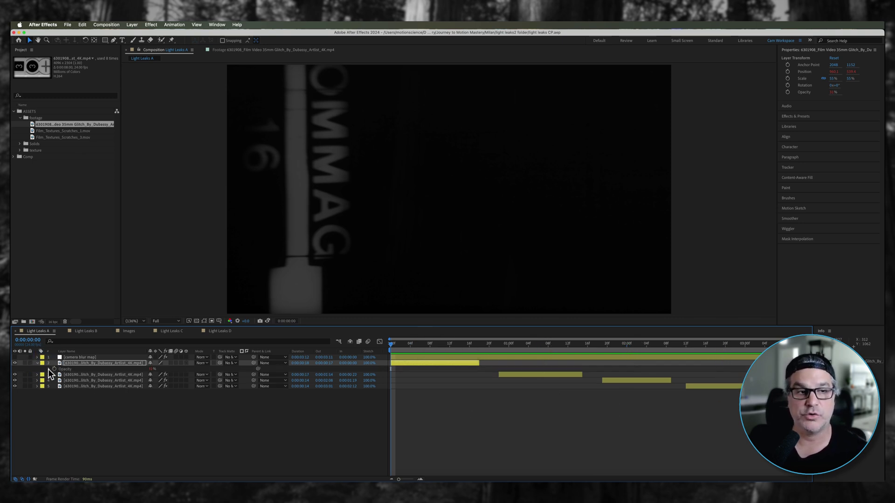
pyautogui.keyDown('alt'); pyautogui.click(54, 369); pyautogui.keyUp('alt')
pyautogui.write('wiggle(4,70)')
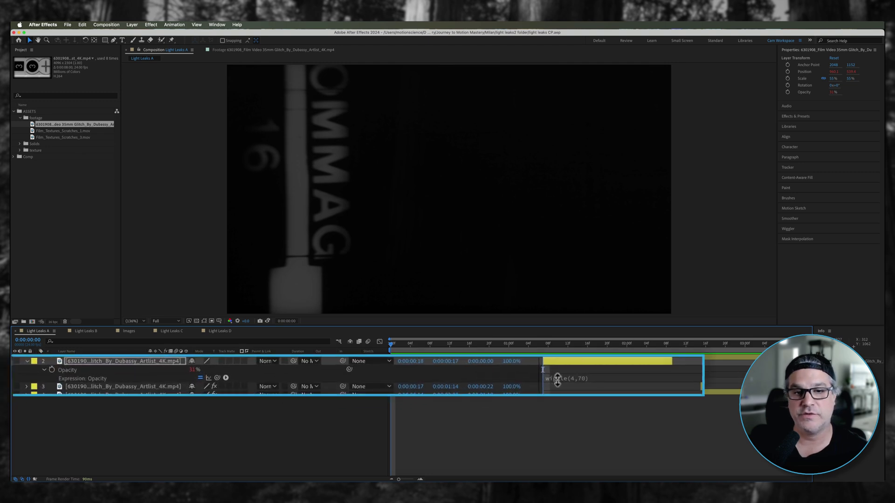
pyautogui.click(565, 378)
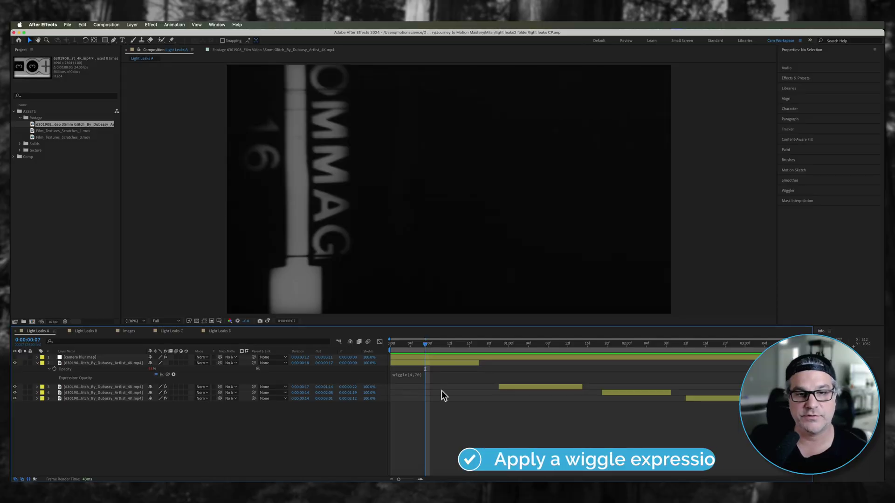
# - Reveal the Opacity properties of layers 3, 4 and 5
pyautogui.click(550, 389)
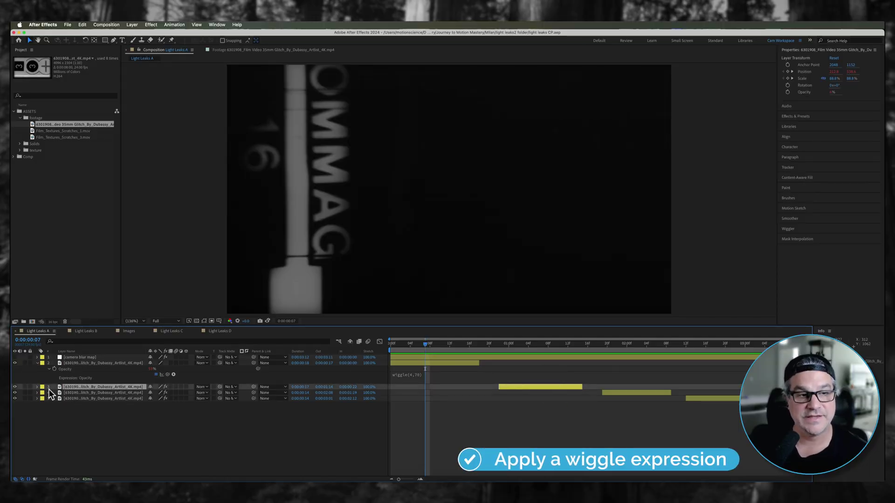
pyautogui.click(36, 386)
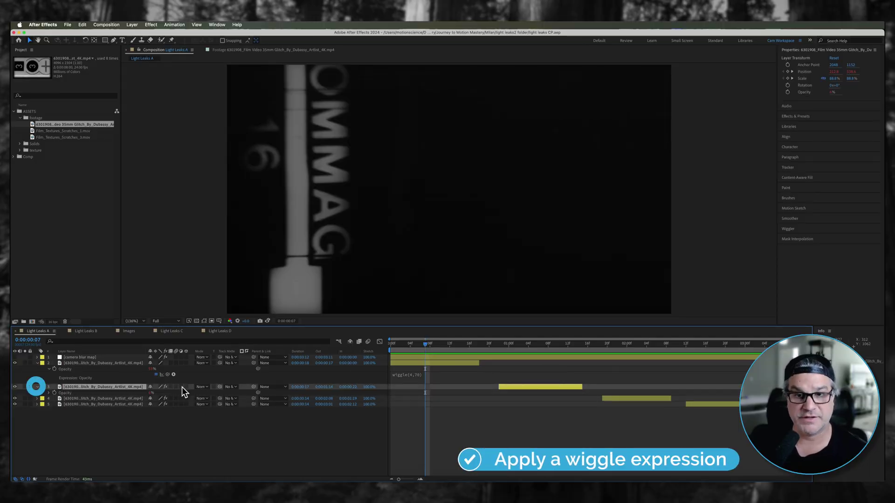
pyautogui.click(118, 400)
pyautogui.press('t')
pyautogui.click(119, 410)
pyautogui.press('t')
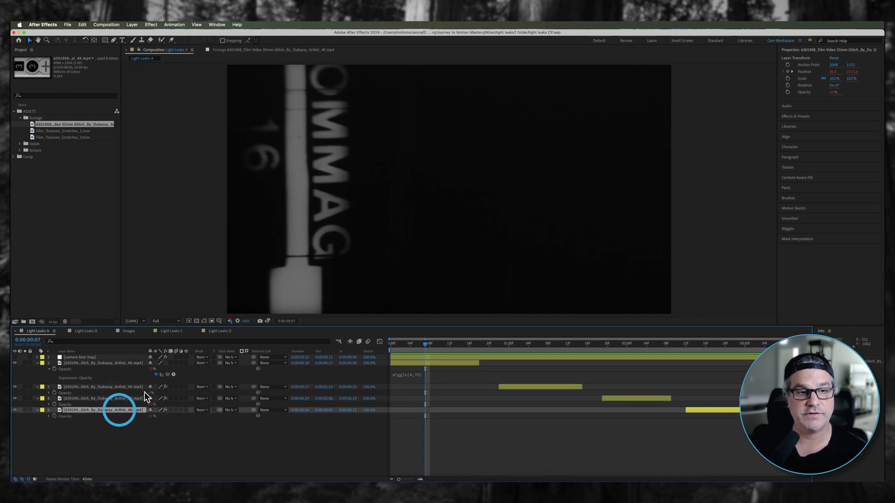
pyautogui.click(91, 363)
pyautogui.press('u')
pyautogui.press('u')
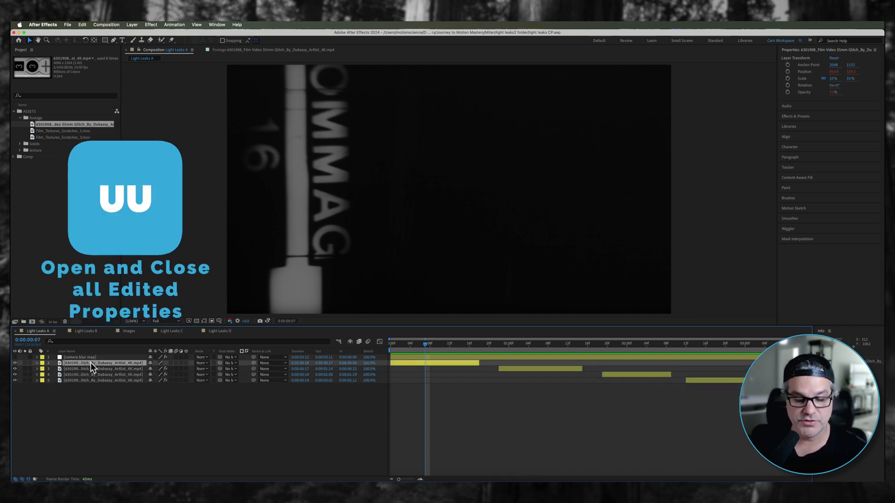
pyautogui.press('u')
pyautogui.press('u')
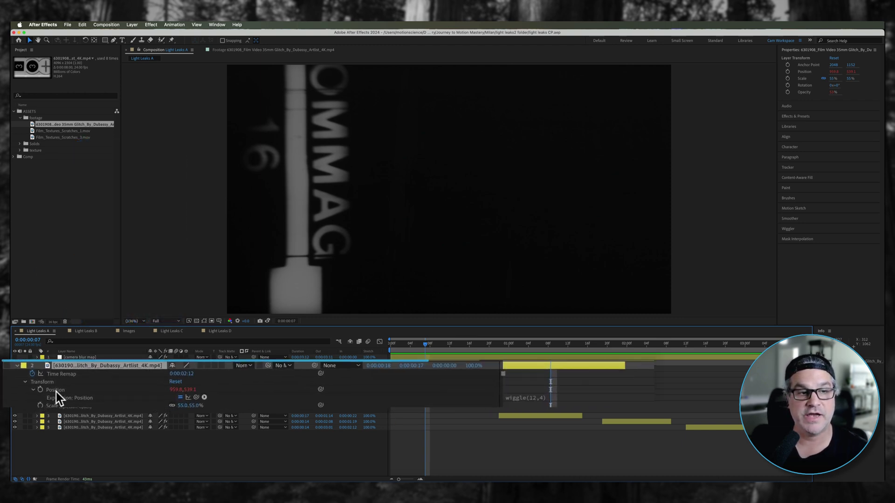
pyautogui.click(567, 392)
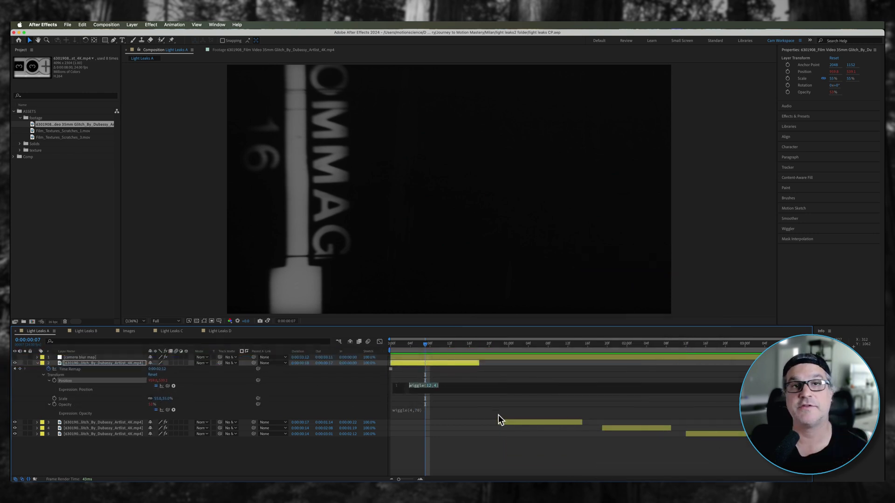
pyautogui.click(516, 422)
pyautogui.click(660, 429)
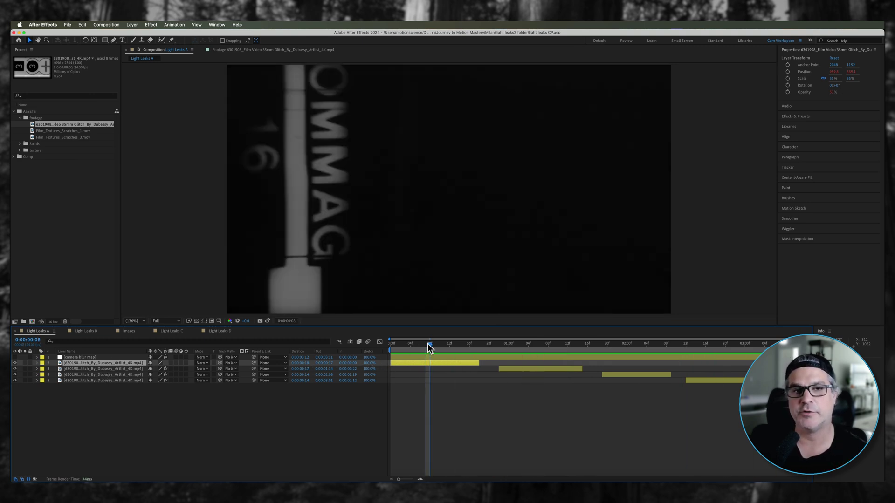
pyautogui.click(428, 343)
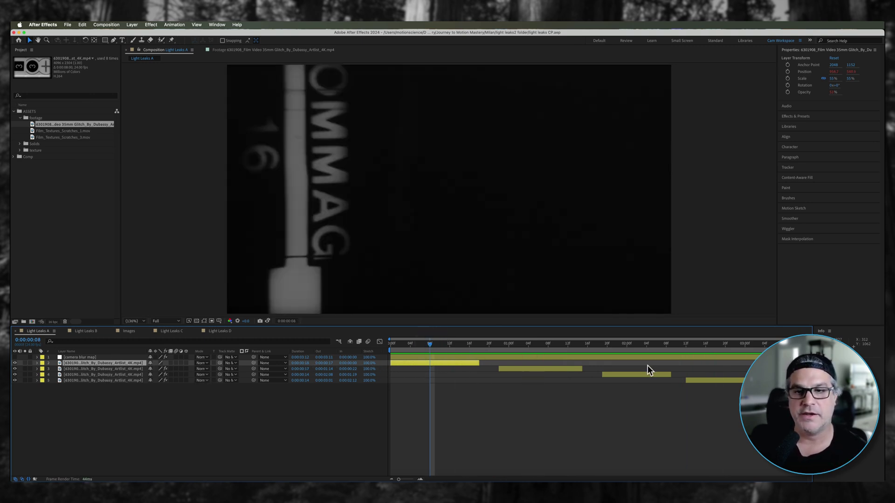
pyautogui.keyDown('shift'); pyautogui.click(700, 380); pyautogui.keyUp('shift')
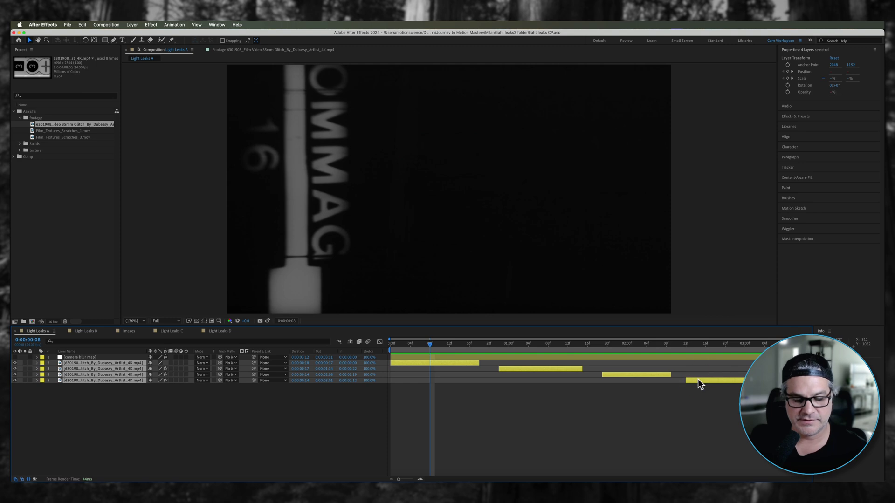
pyautogui.press('p')
pyautogui.press('s')
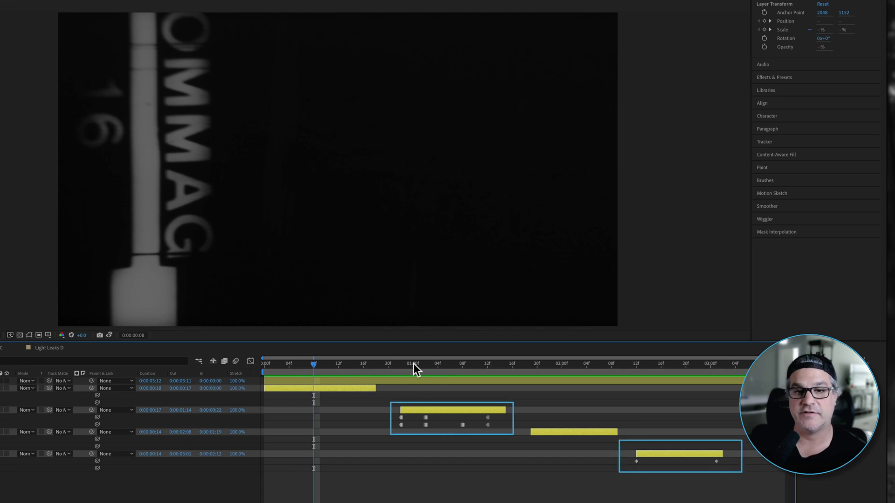
pyautogui.moveTo(411, 363); pyautogui.dragTo(400, 365)
pyautogui.click(414, 400)
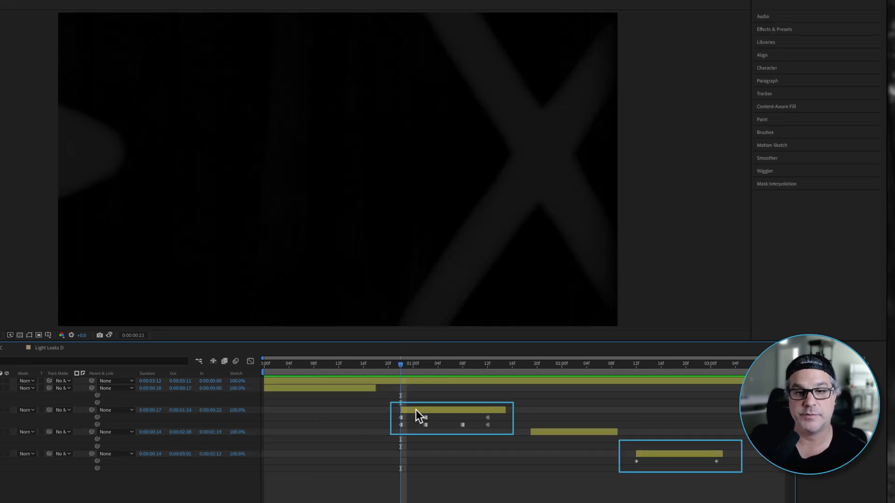
pyautogui.click(415, 411)
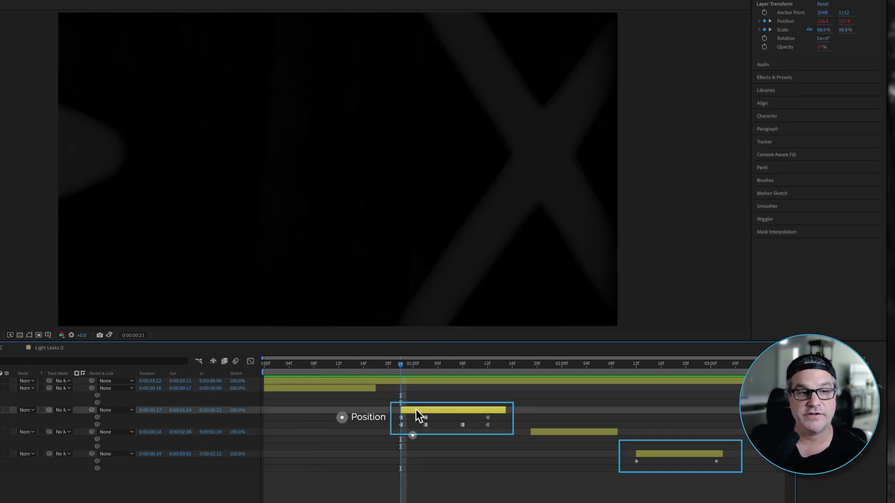
pyautogui.moveTo(404, 365); pyautogui.dragTo(653, 410)
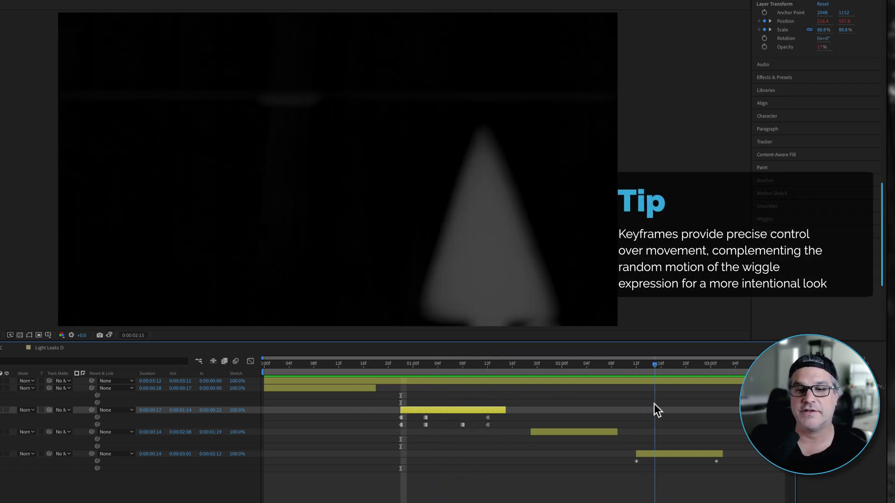
pyautogui.click(647, 455)
pyautogui.moveTo(650, 364)
pyautogui.mouseDown()
pyautogui.moveTo(639, 365)
pyautogui.moveTo(698, 364)
pyautogui.moveTo(647, 373)
pyautogui.mouseUp()
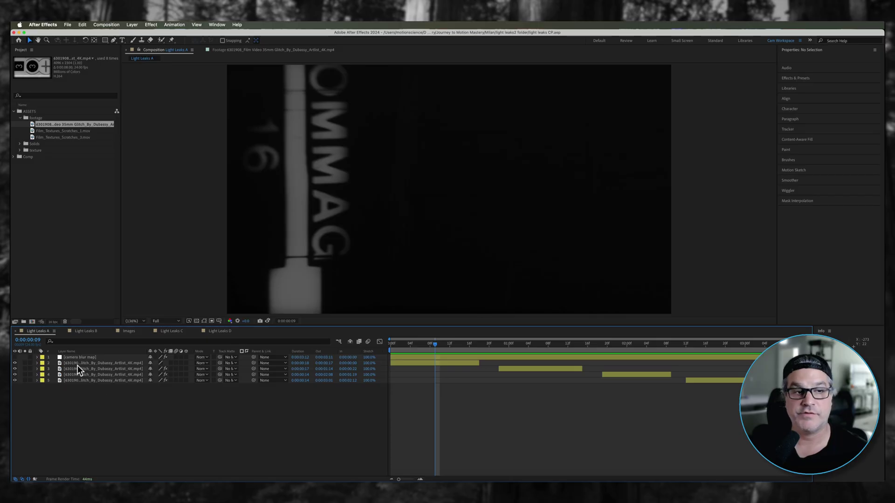
# - Show layer 3's effects at frame 1:02, comparing Levels on and off and expanding Camera Lens Blur
pyautogui.click(82, 369)
pyautogui.press('e')
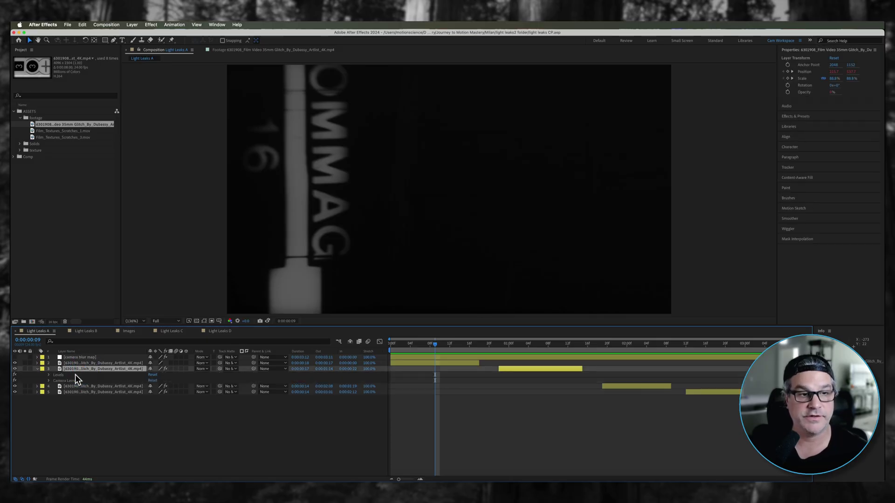
pyautogui.click(512, 343)
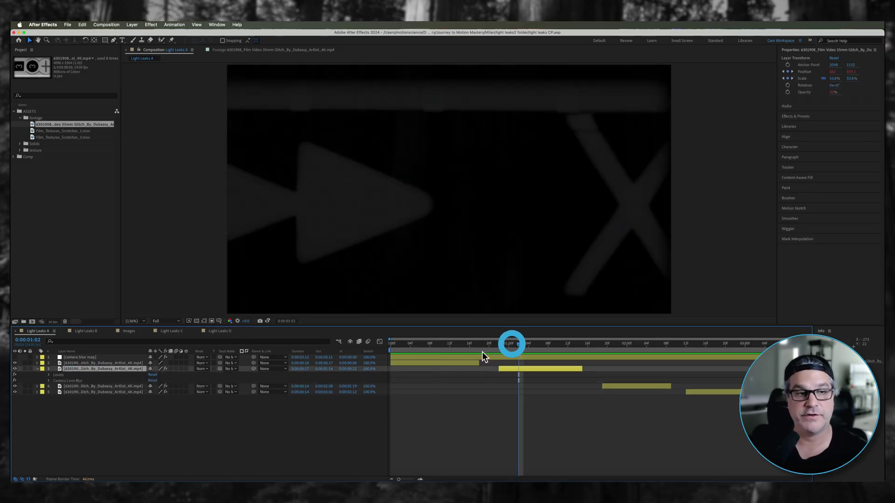
pyautogui.click(59, 374)
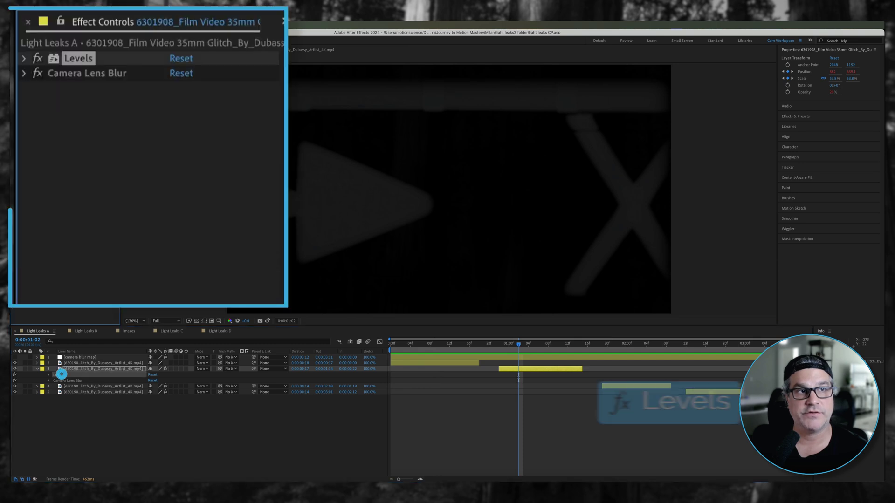
pyautogui.click(38, 59)
pyautogui.click(37, 59)
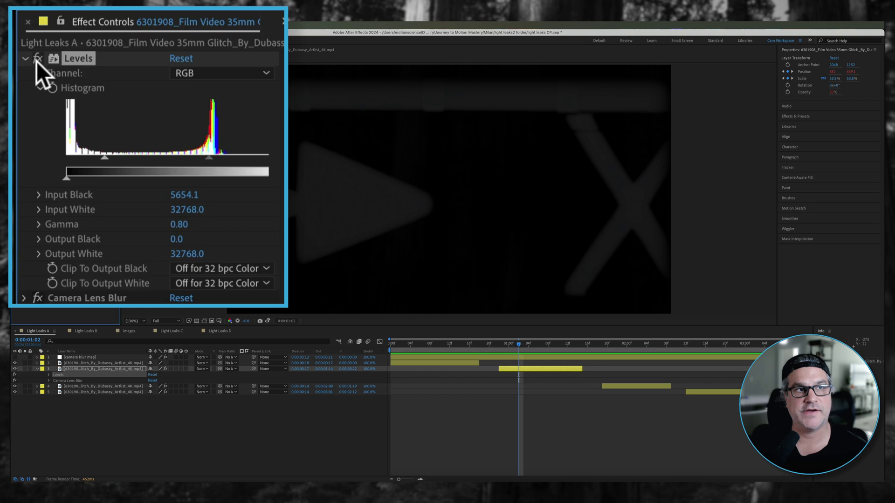
pyautogui.click(26, 59)
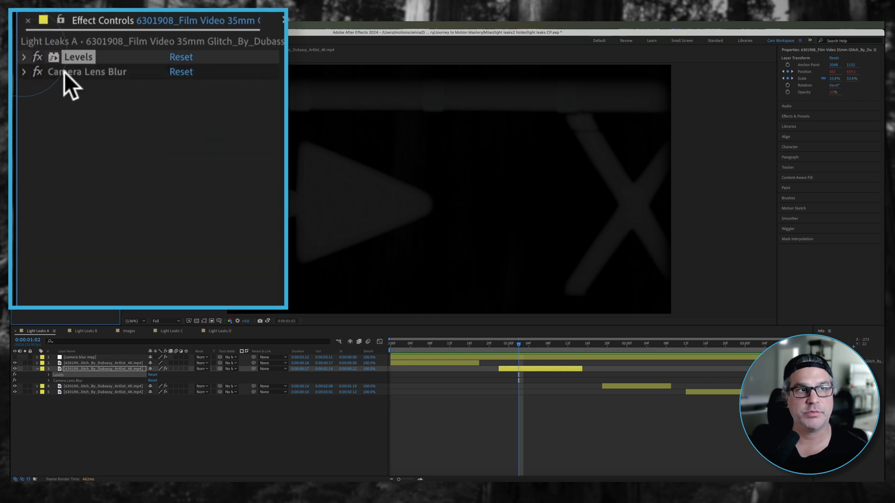
pyautogui.click(23, 61)
pyautogui.click(22, 62)
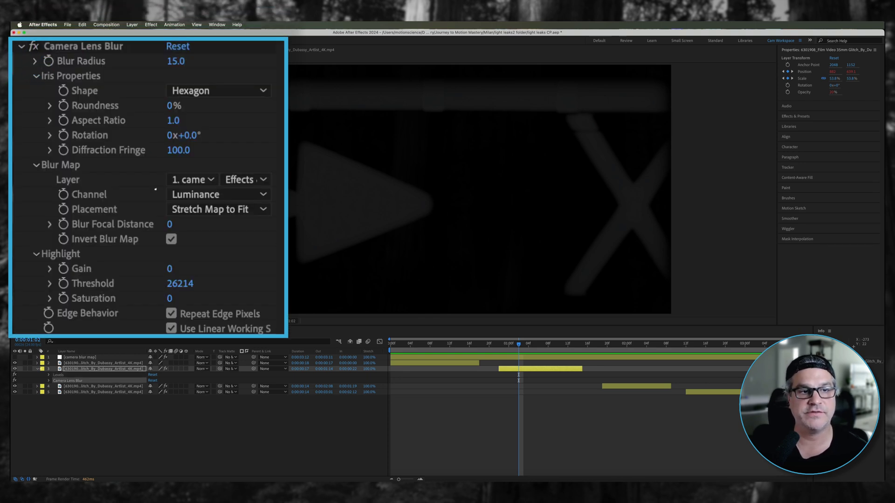
# - View the camera blur map's Turbulent Noise, hide it again, and return to layer 3 at a later frame
pyautogui.click(81, 358)
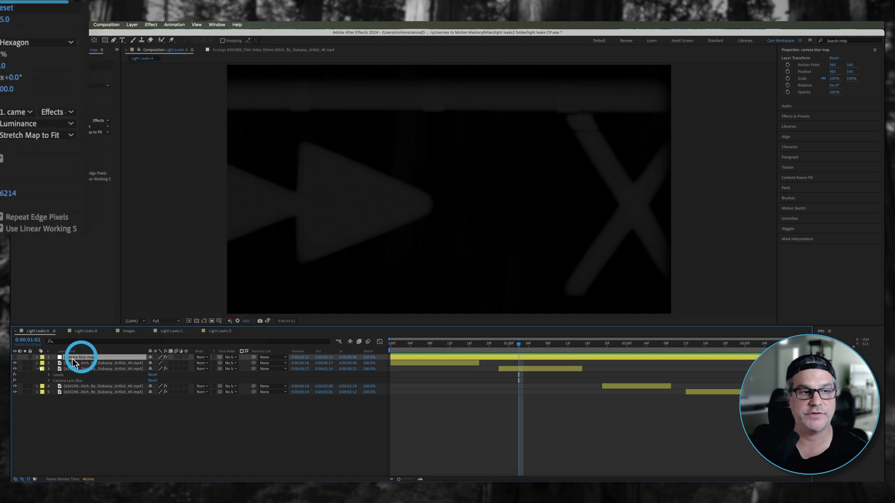
pyautogui.click(14, 357)
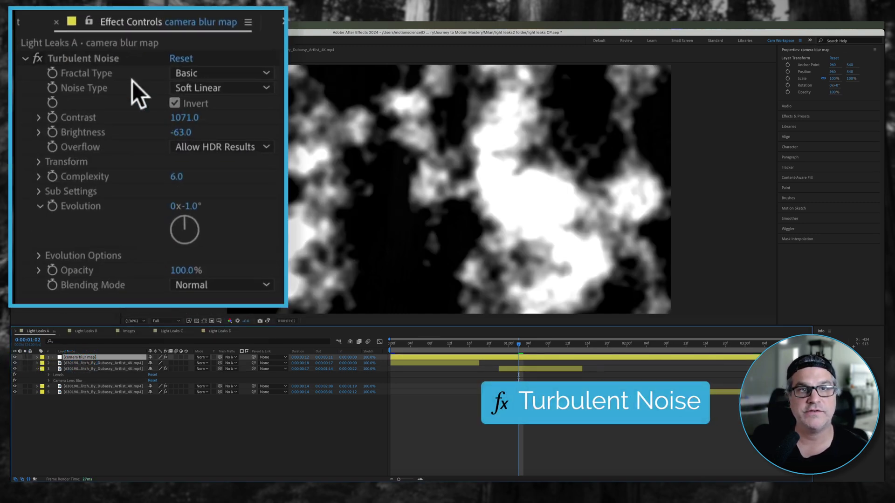
pyautogui.click(111, 60)
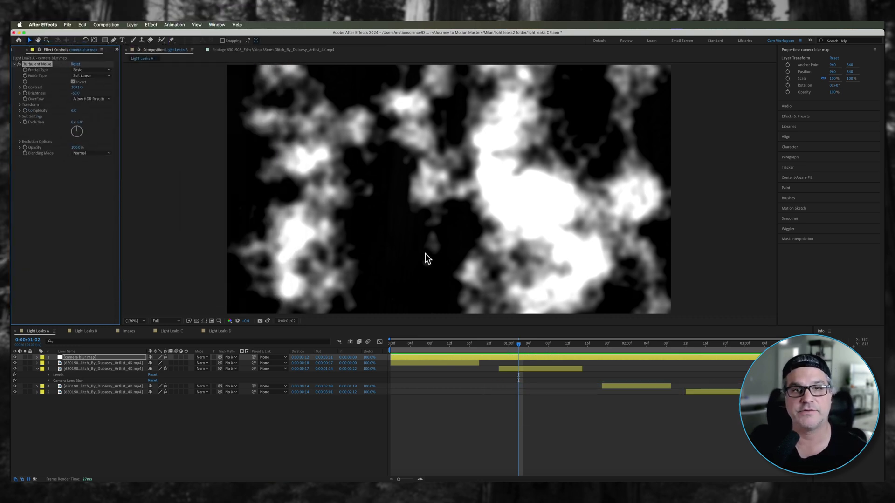
pyautogui.click(14, 357)
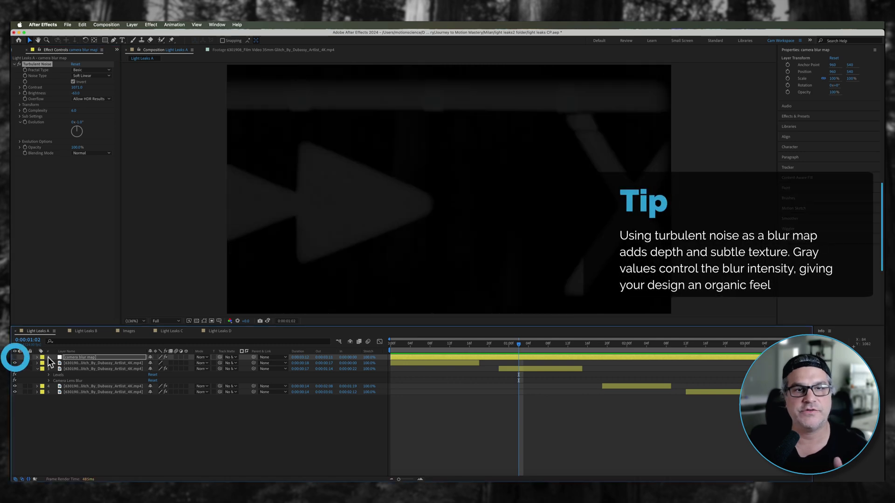
pyautogui.click(86, 368)
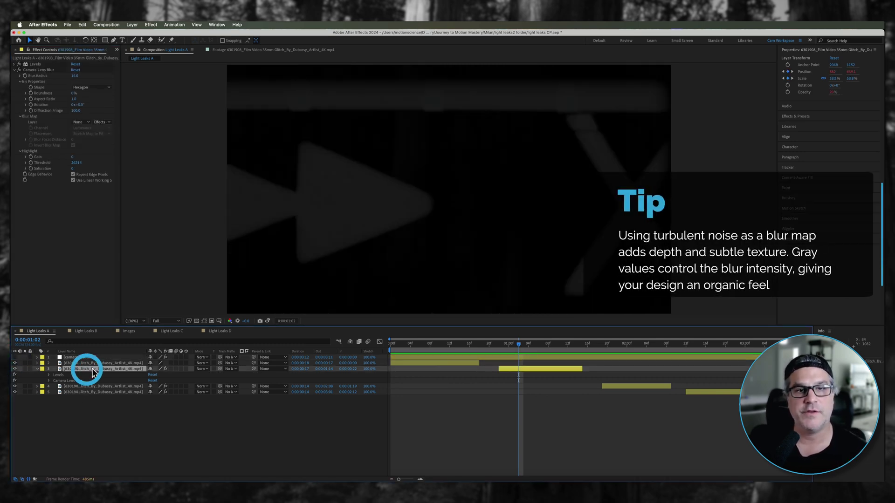
pyautogui.click(542, 345)
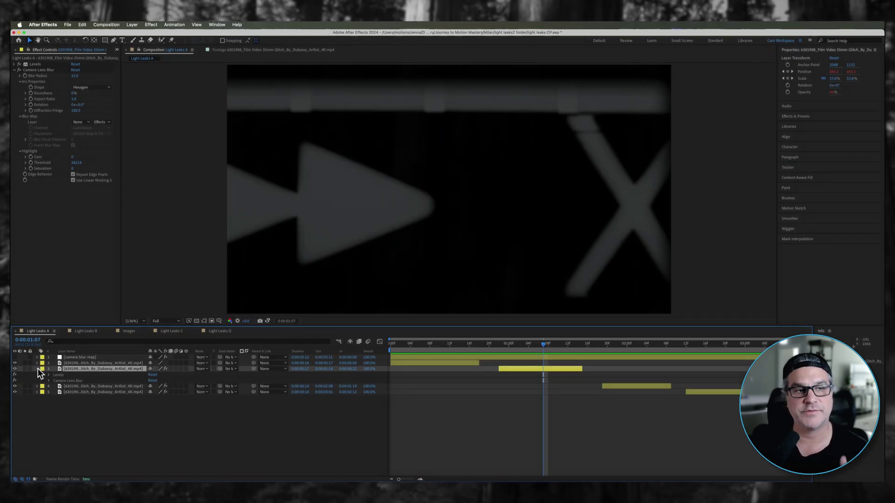
# - Collapse layer 3's effect rows in the Light Leaks A timeline
pyautogui.click(38, 369)
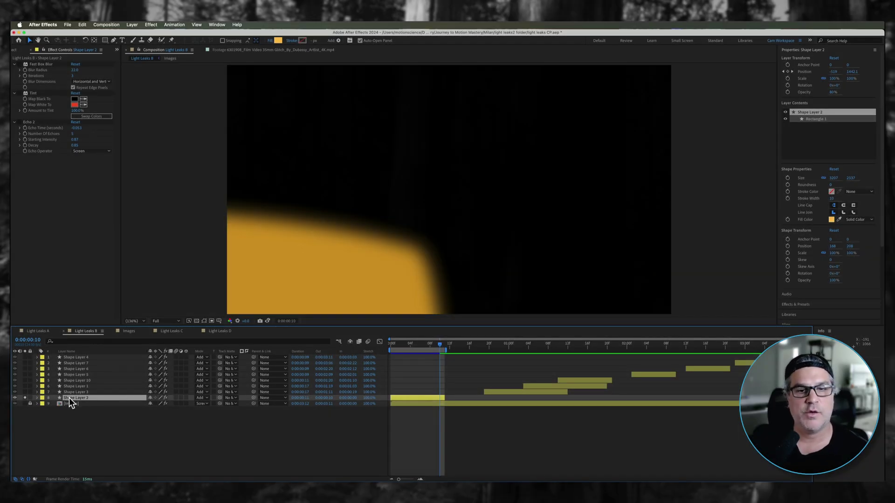
# - Reveal the Position keyframes of all eight Light Leaks B shape layers and preview the animation
pyautogui.click(512, 392)
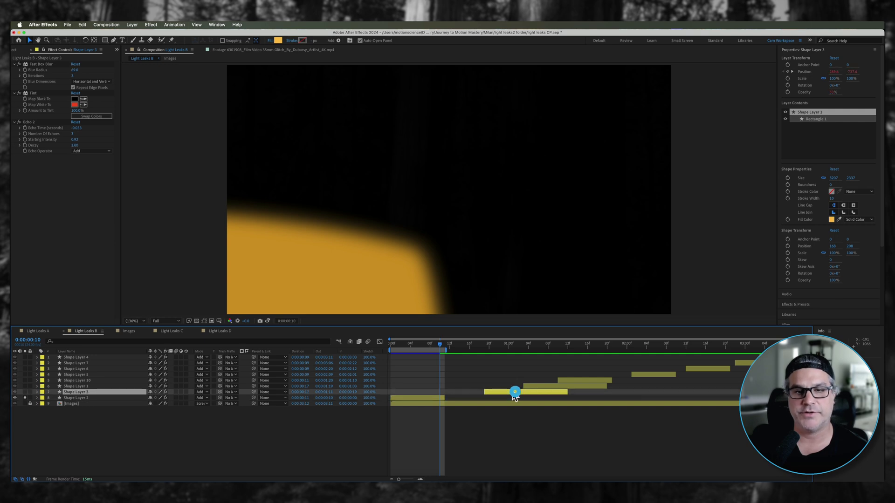
pyautogui.click(429, 399)
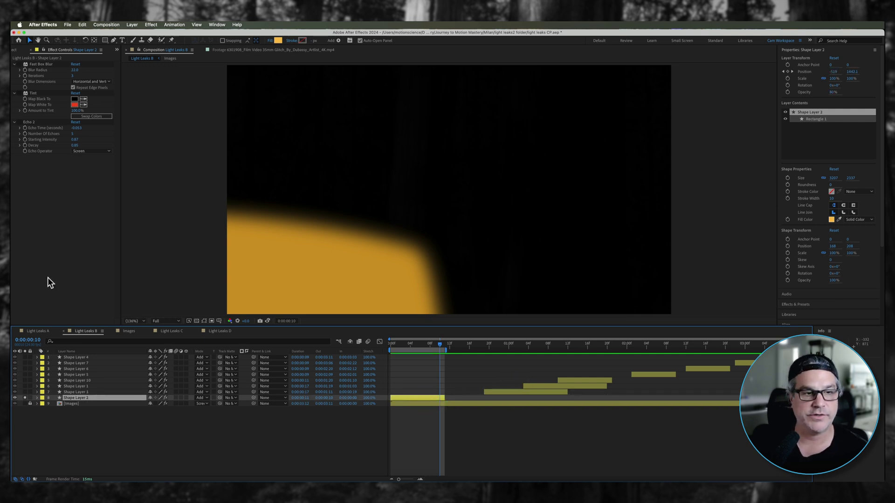
pyautogui.keyDown('shift'); pyautogui.click(77, 356); pyautogui.keyUp('shift')
pyautogui.press('u')
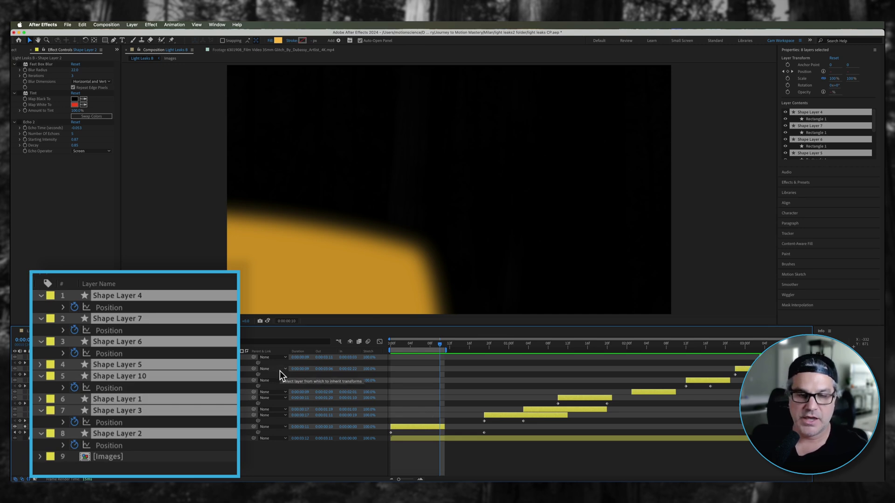
pyautogui.press('space')
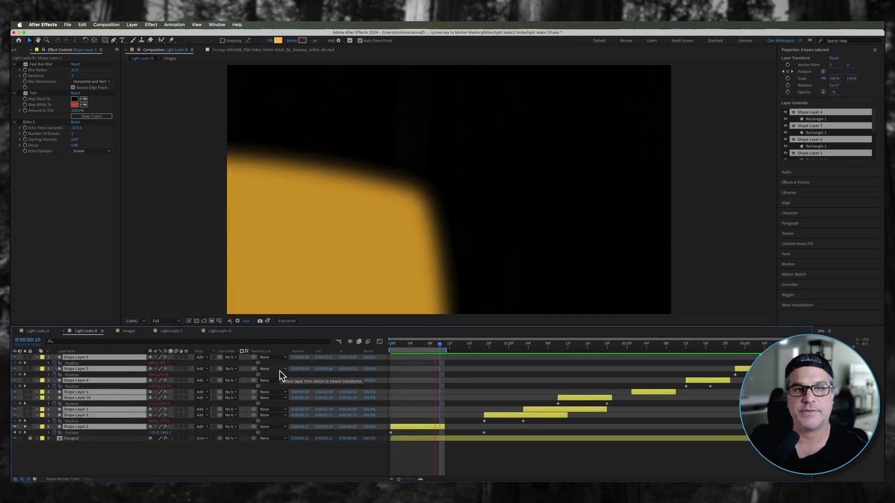
pyautogui.click(37, 369)
pyautogui.click(415, 422)
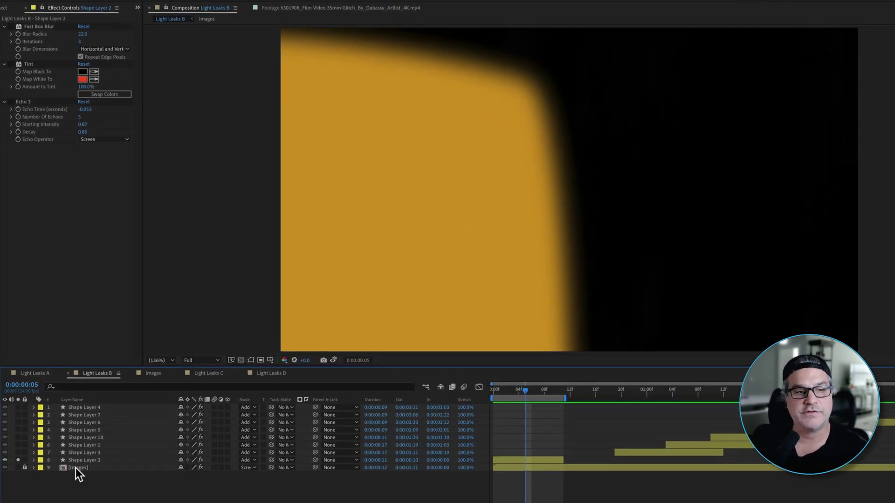
# - Inspect the Light Leaks A layers and its Images precomp, then return to Light Leaks B's [Images] layer
pyautogui.click(76, 468)
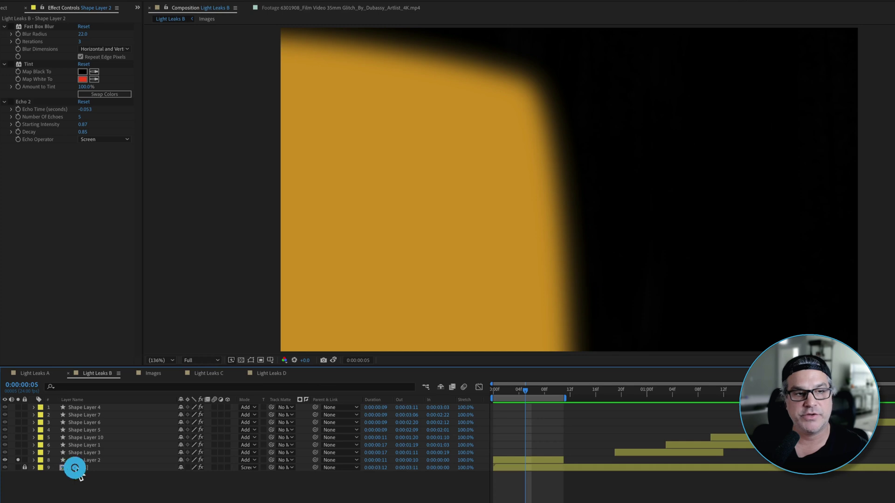
pyautogui.click(35, 373)
pyautogui.click(85, 412)
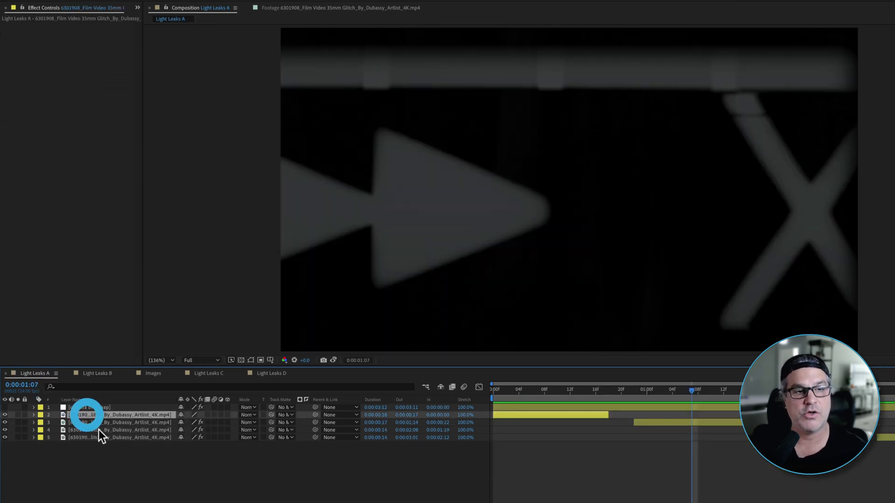
pyautogui.click(100, 407)
pyautogui.keyDown('shift'); pyautogui.click(107, 437); pyautogui.keyUp('shift')
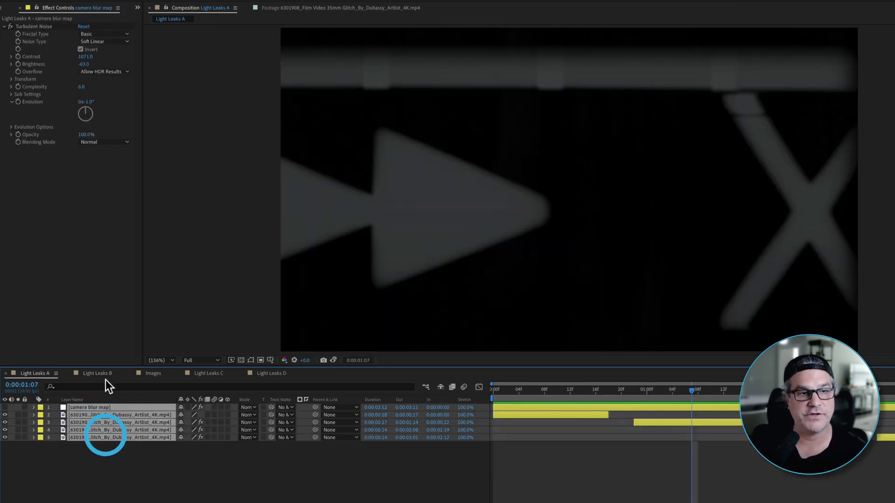
pyautogui.click(152, 374)
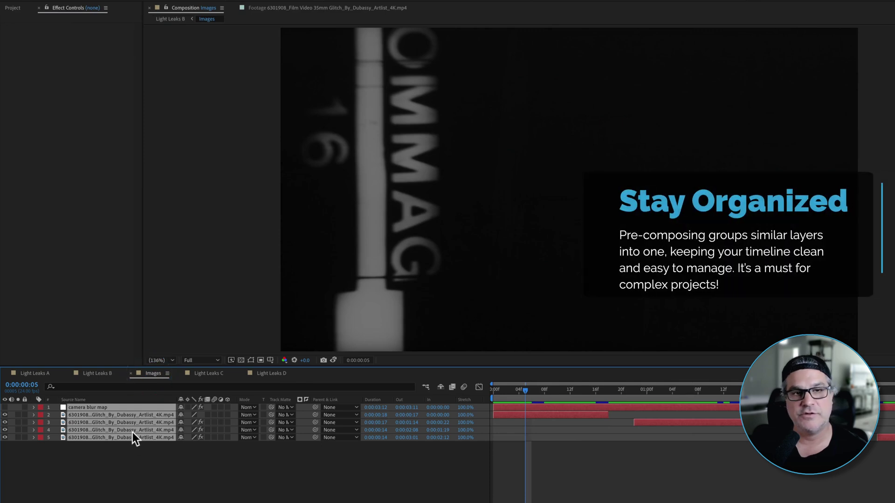
pyautogui.click(96, 374)
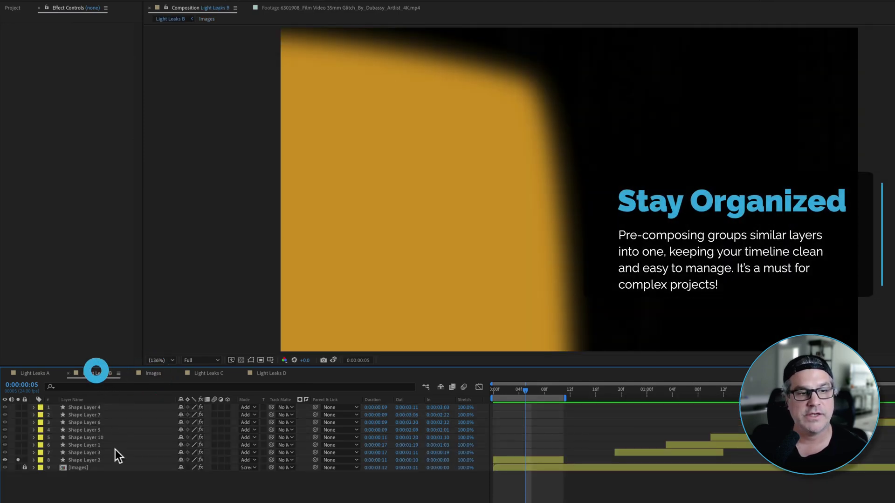
pyautogui.click(83, 467)
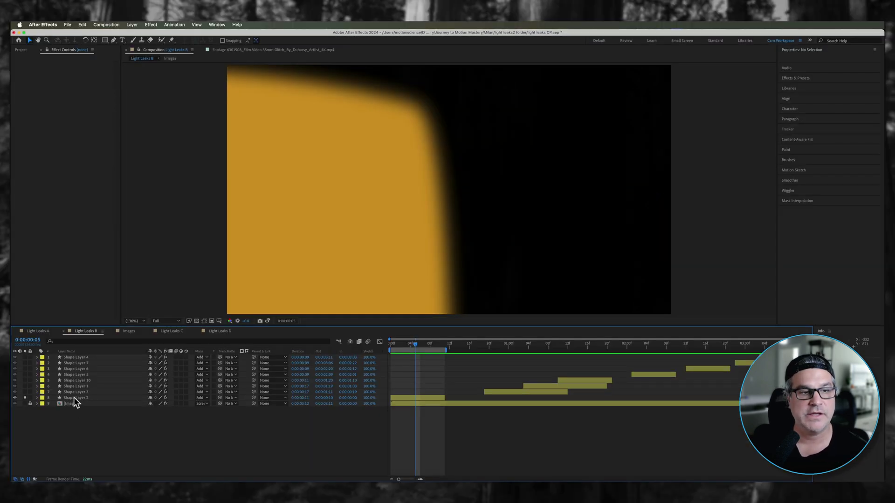
# - Enable Tint and Echo 2 on Shape Layer 2 so the leak glows orange-red
pyautogui.click(81, 460)
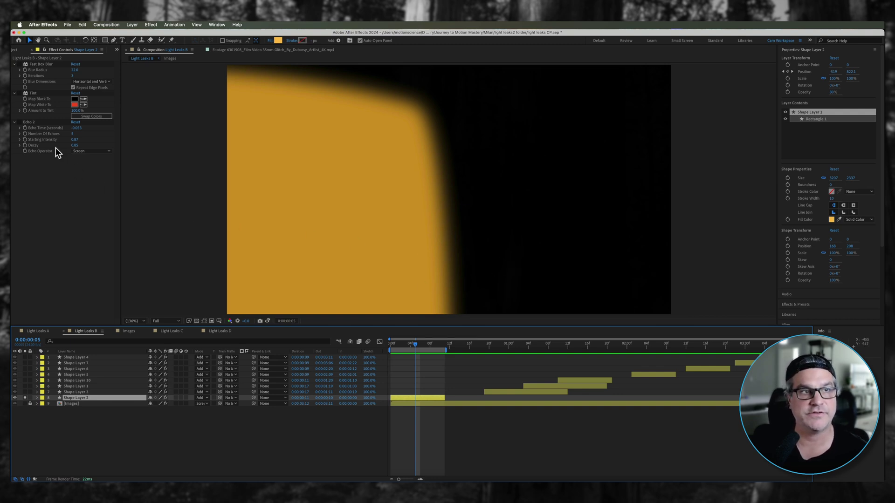
pyautogui.press('space')
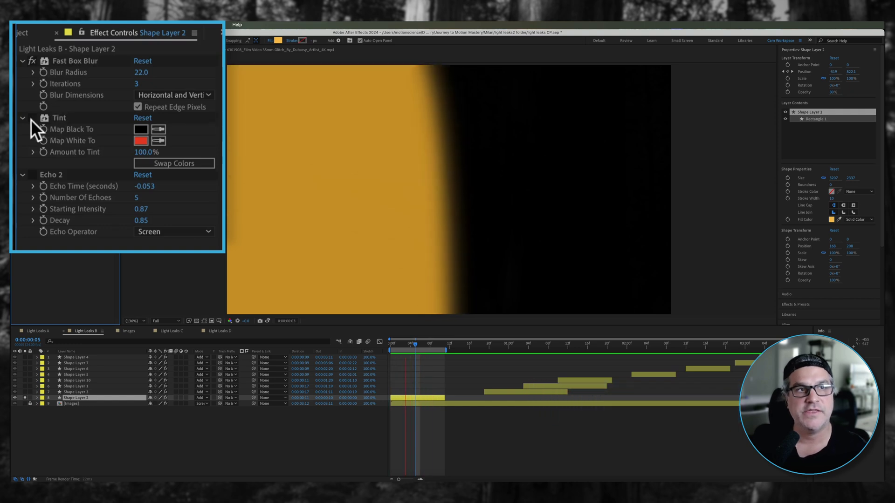
pyautogui.click(31, 118)
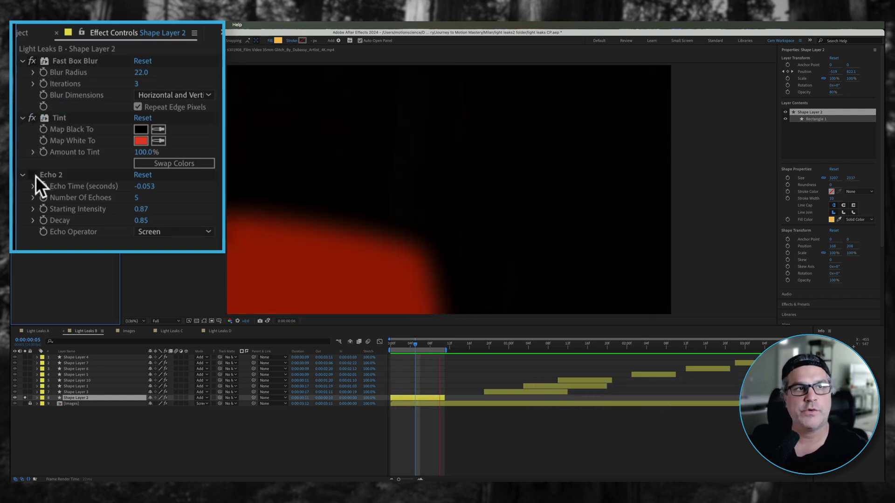
pyautogui.click(52, 174)
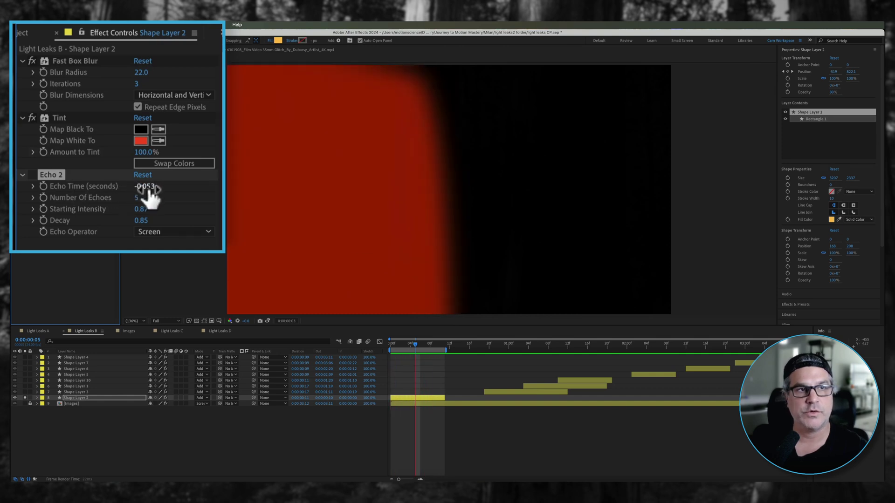
pyautogui.click(32, 174)
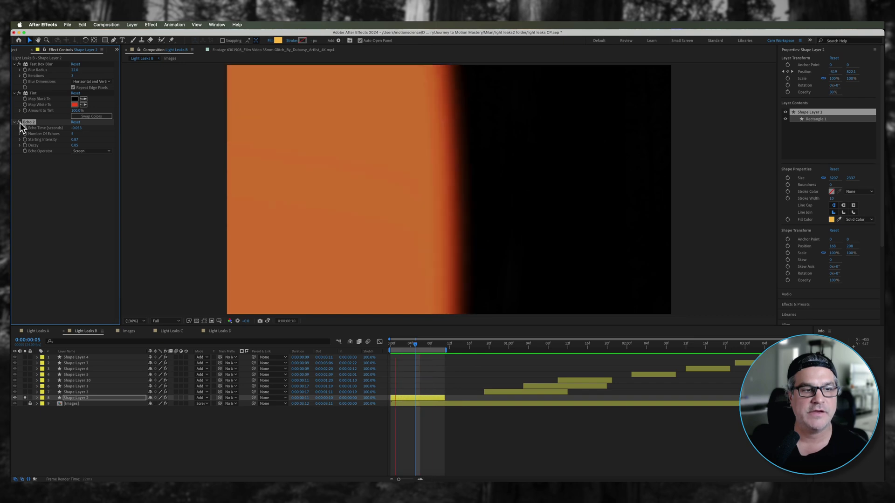
# - Check Shape Layer 3's effects, adjust the preview range end, and select all eight shape layers
pyautogui.click(71, 392)
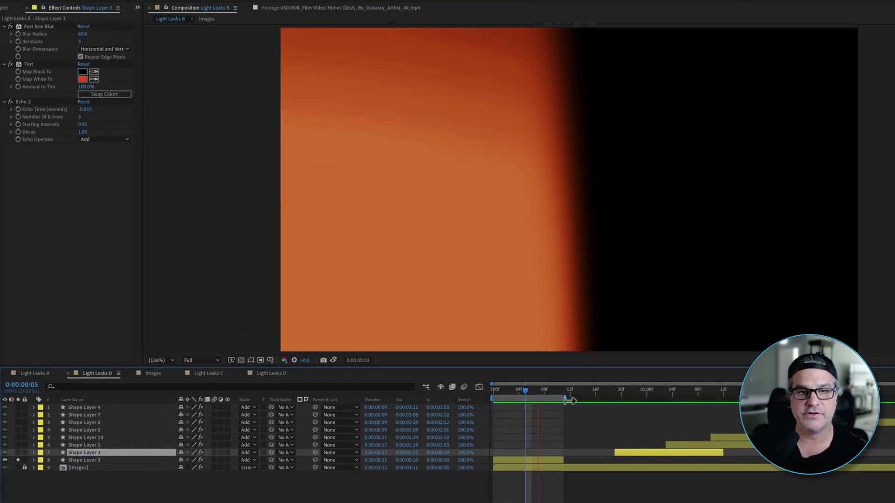
pyautogui.click(570, 398)
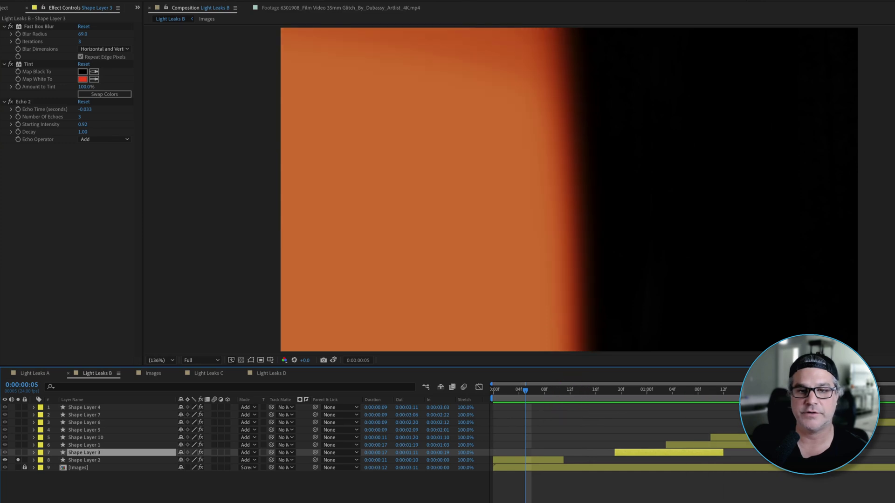
pyautogui.hotkey('ctrl', 'a')
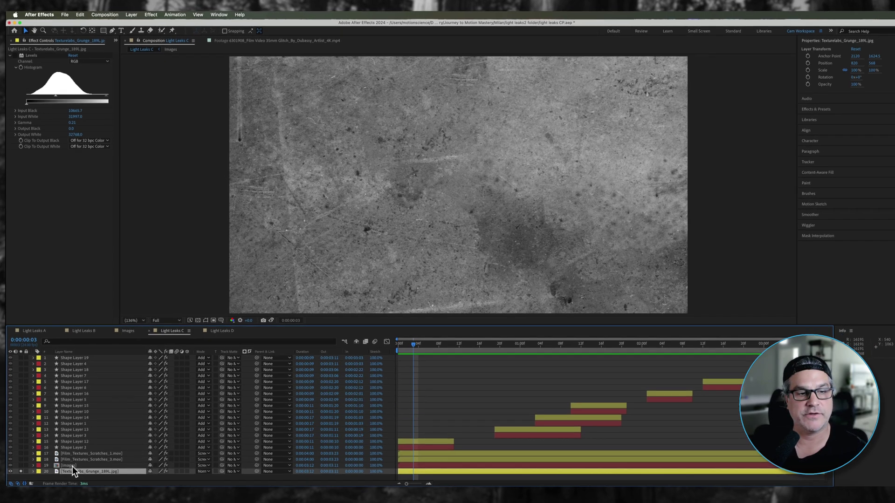
# - Compare the grunge texture with Levels on and off, then preview it over the visible film footage
pyautogui.click(74, 461)
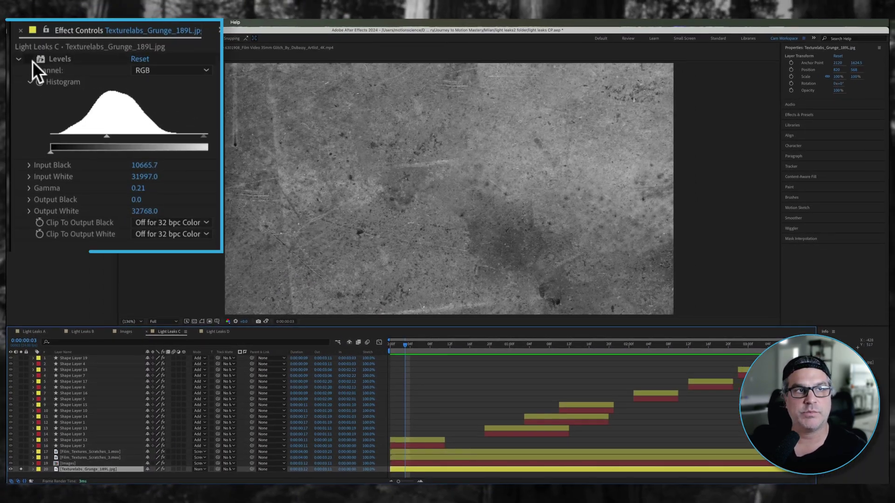
pyautogui.click(28, 59)
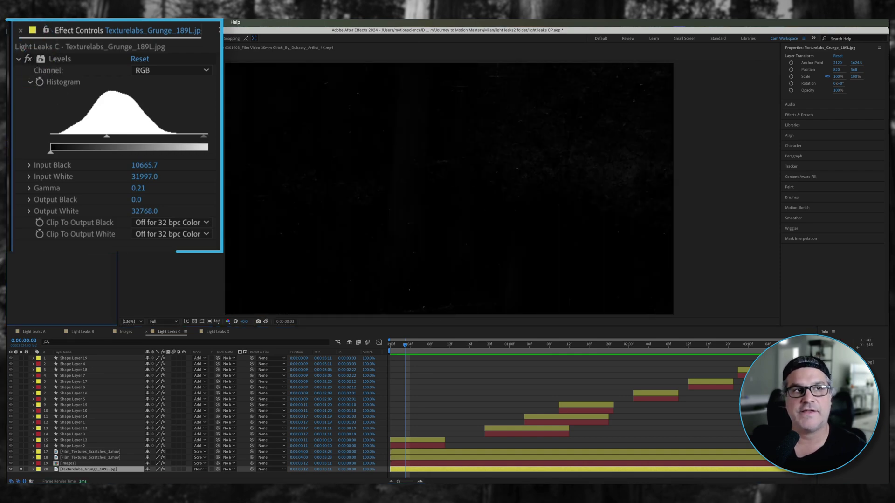
pyautogui.click(14, 60)
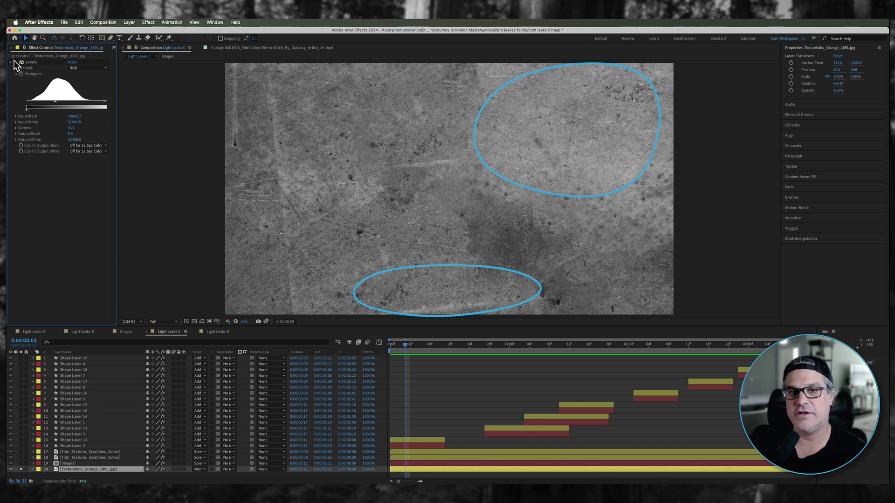
pyautogui.click(14, 60)
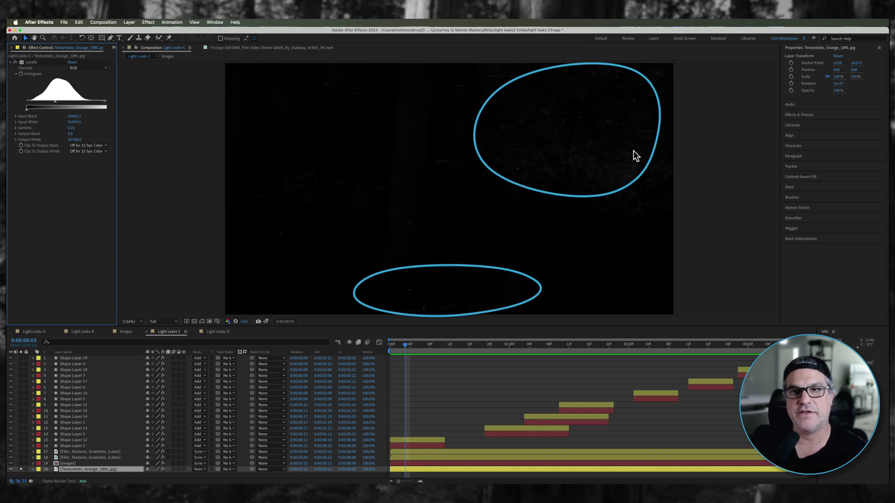
pyautogui.click(17, 463)
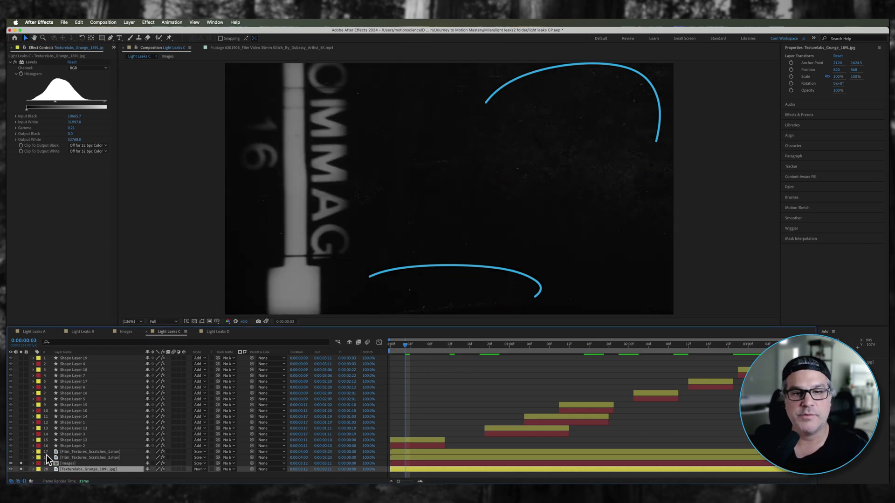
pyautogui.press('space')
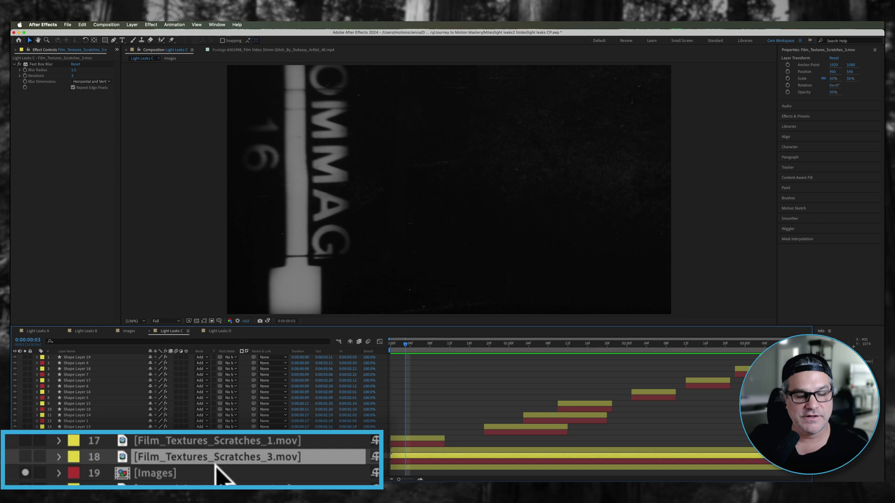
# - Check Film_Textures_Scratches_1 and _3 opacities, then solo and preview the four texture layers
pyautogui.press('t')
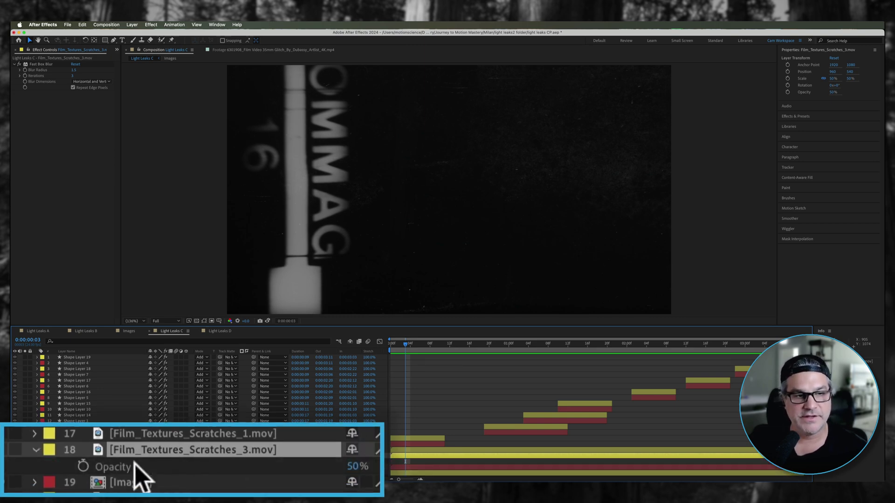
pyautogui.click(152, 438)
pyautogui.press('t')
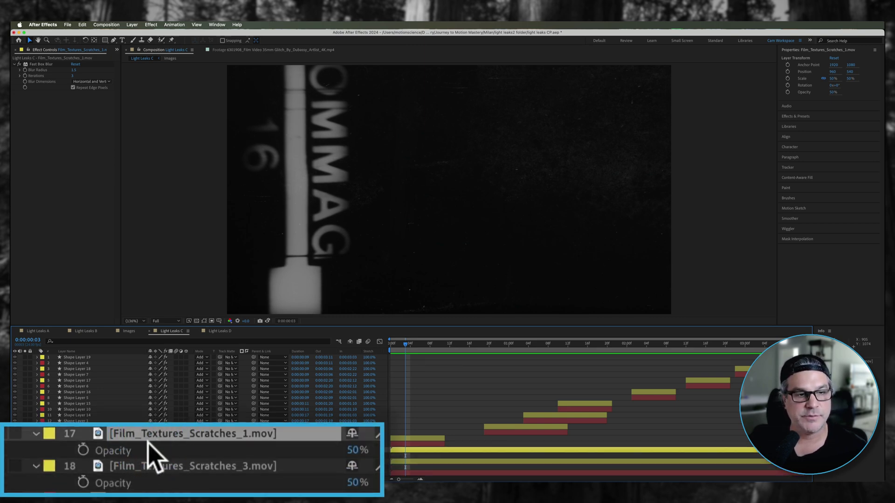
pyautogui.press('t')
pyautogui.click(78, 455)
pyautogui.press('t')
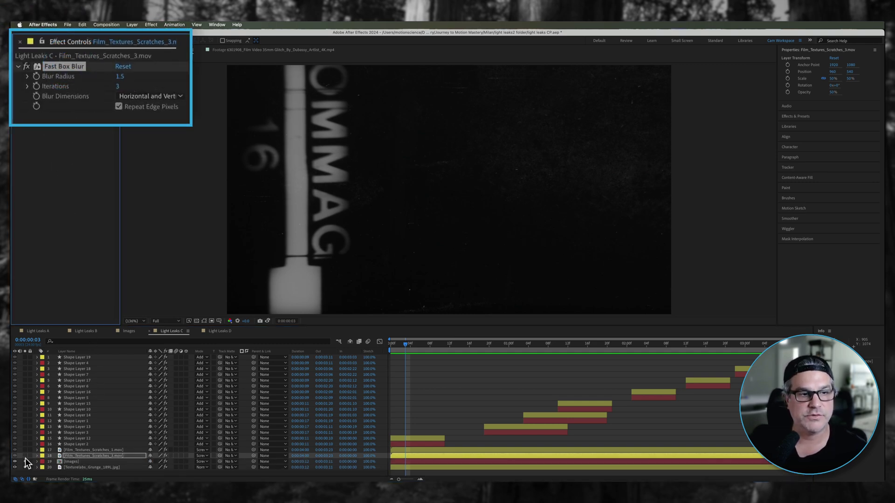
pyautogui.moveTo(25, 450); pyautogui.dragTo(25, 467)
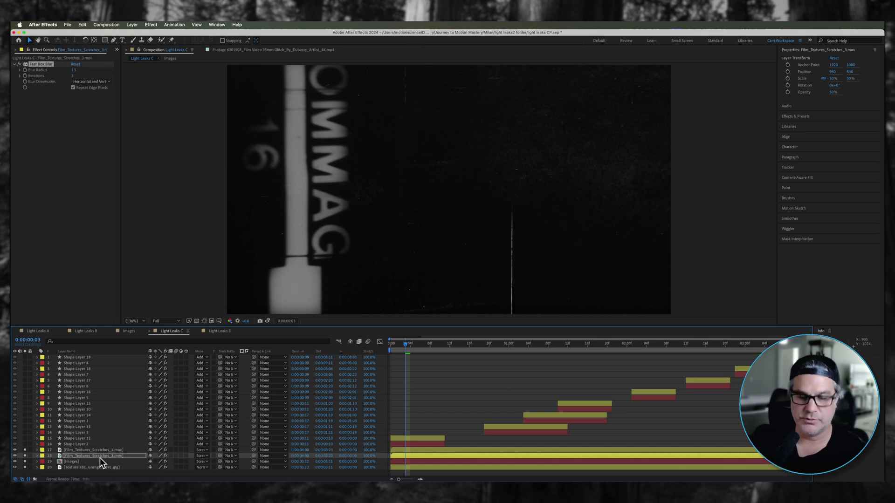
pyautogui.press('space')
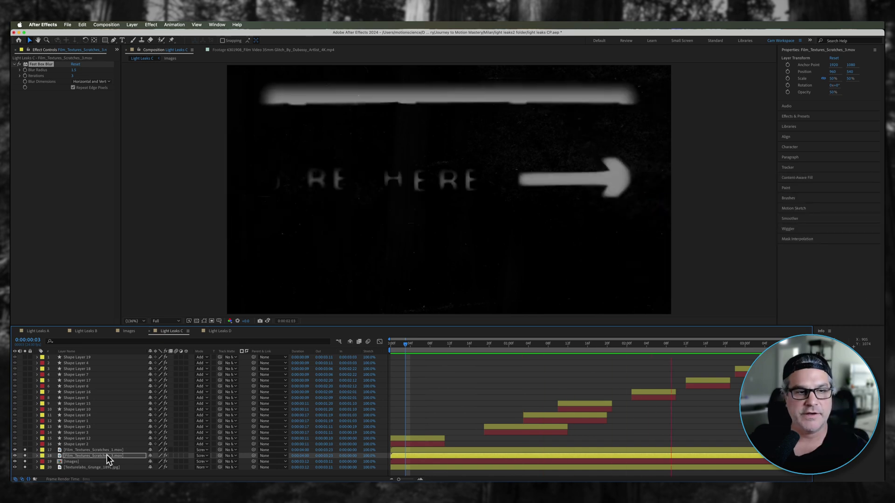
# - Solo Shape Layer 2 and layers 12, 10, 8, 6, 4 and 2 to compare, then unsolo all
pyautogui.click(76, 444)
pyautogui.click(25, 444)
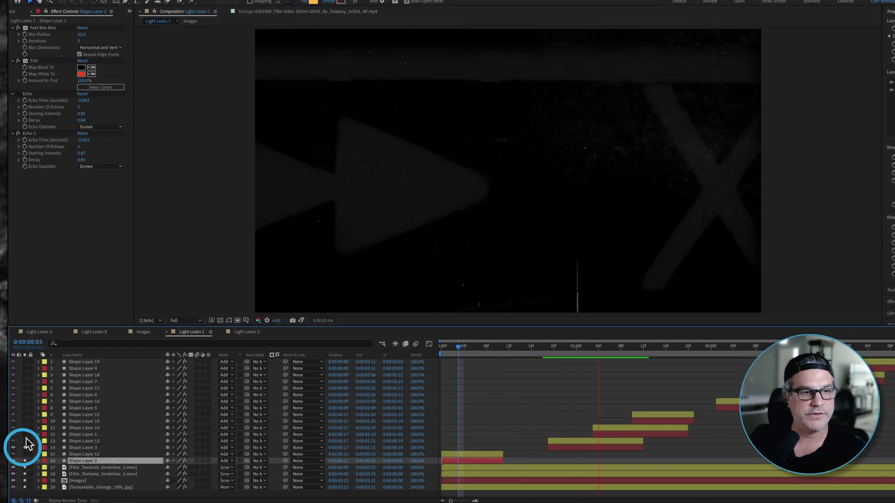
pyautogui.click(25, 434)
pyautogui.click(25, 420)
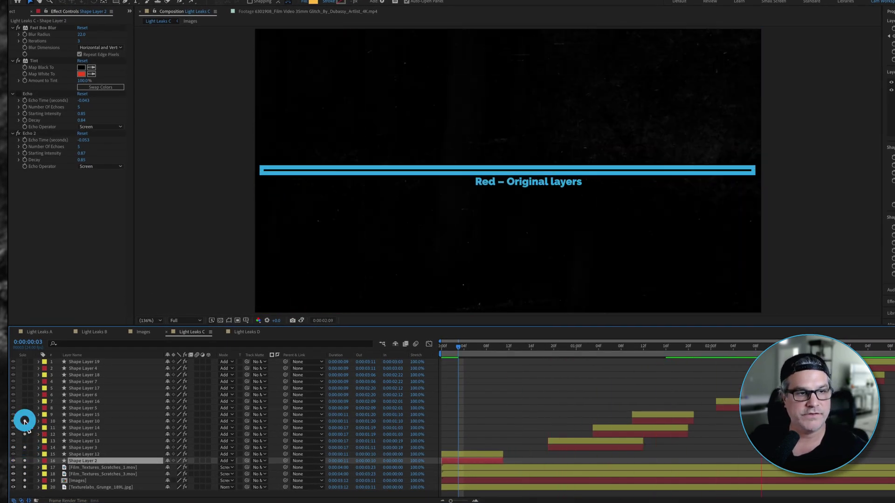
pyautogui.click(24, 408)
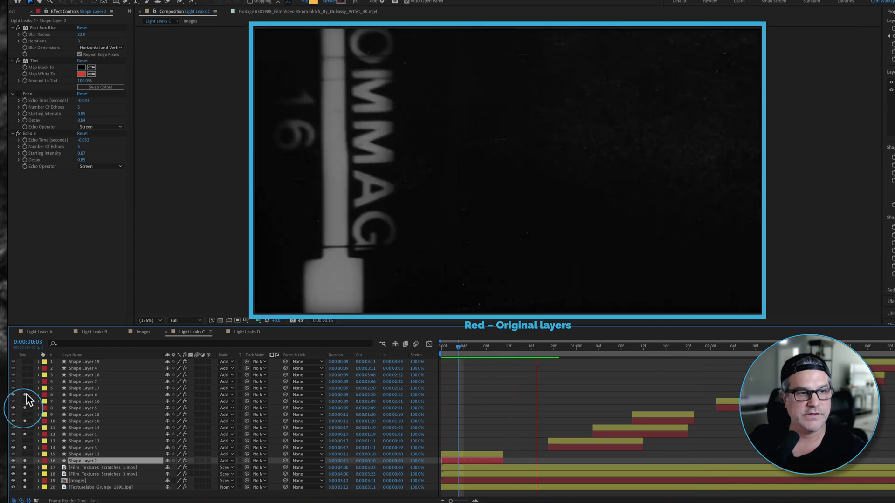
pyautogui.click(25, 394)
pyautogui.click(25, 381)
pyautogui.click(25, 368)
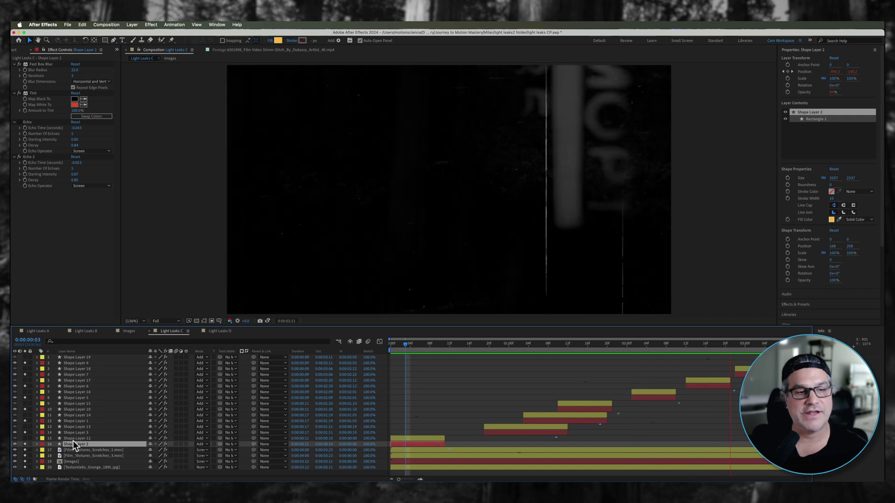
pyautogui.keyDown('shift'); pyautogui.click(517, 432); pyautogui.keyUp('shift')
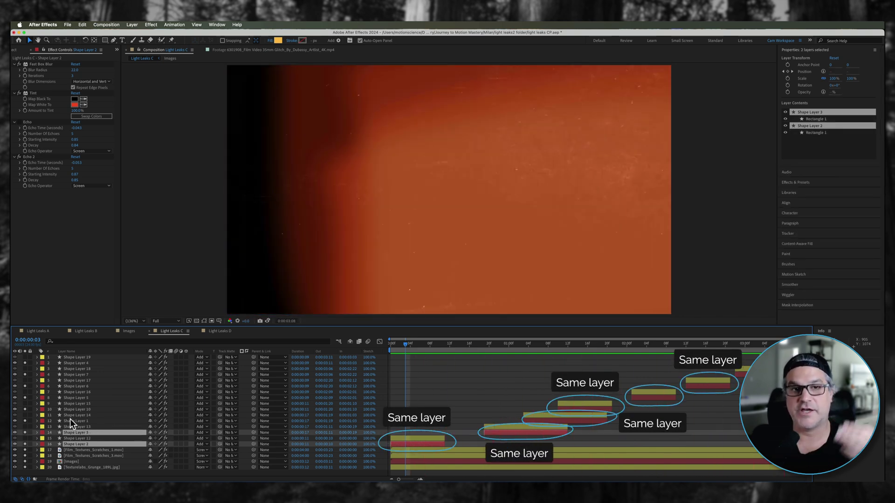
pyautogui.keyDown('super'); pyautogui.click(71, 421); pyautogui.keyUp('super')
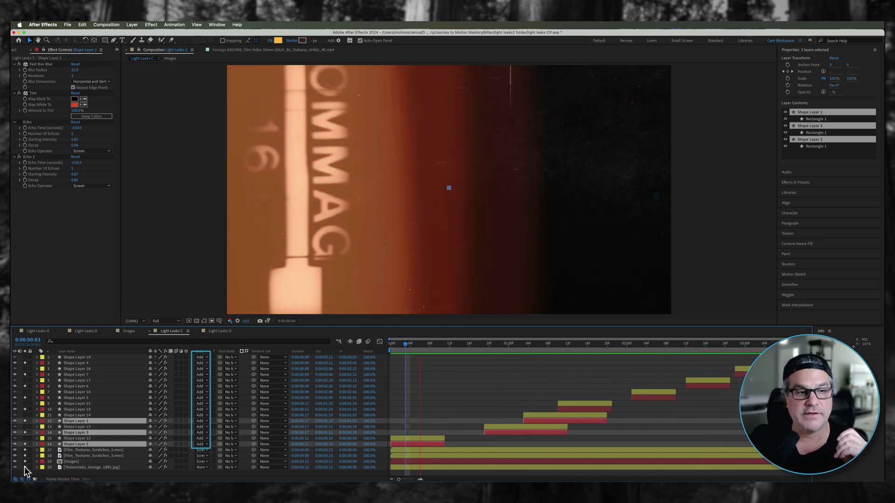
pyautogui.moveTo(24, 466); pyautogui.dragTo(26, 365)
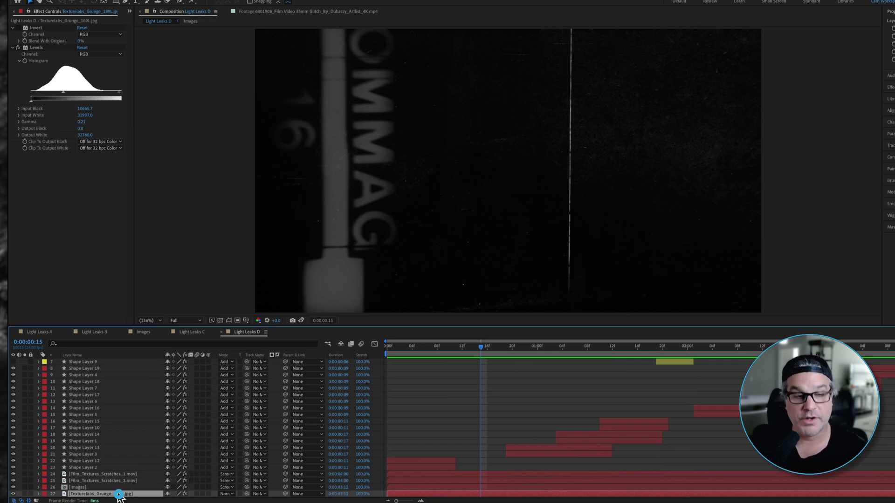
# - Inspect the grunge layer's wiggle(12,2) position expression and view the grunge texture on its own
pyautogui.click(118, 495)
pyautogui.press('e')
pyautogui.press('e')
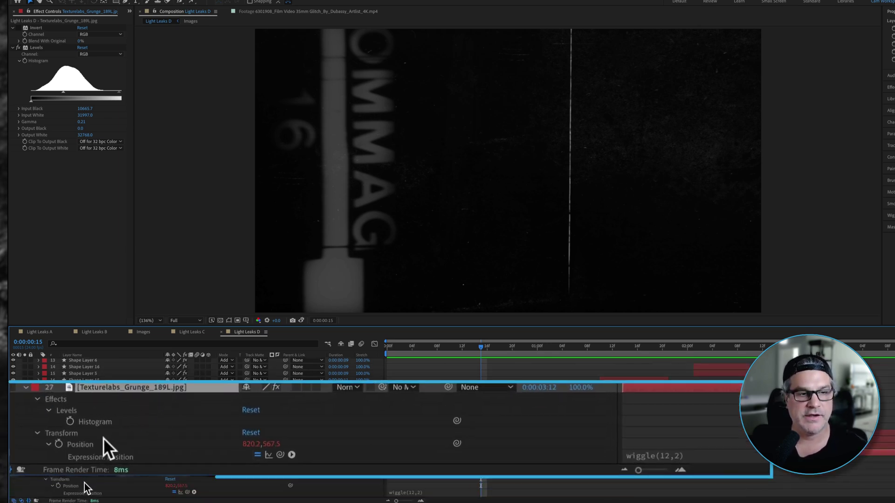
pyautogui.click(408, 492)
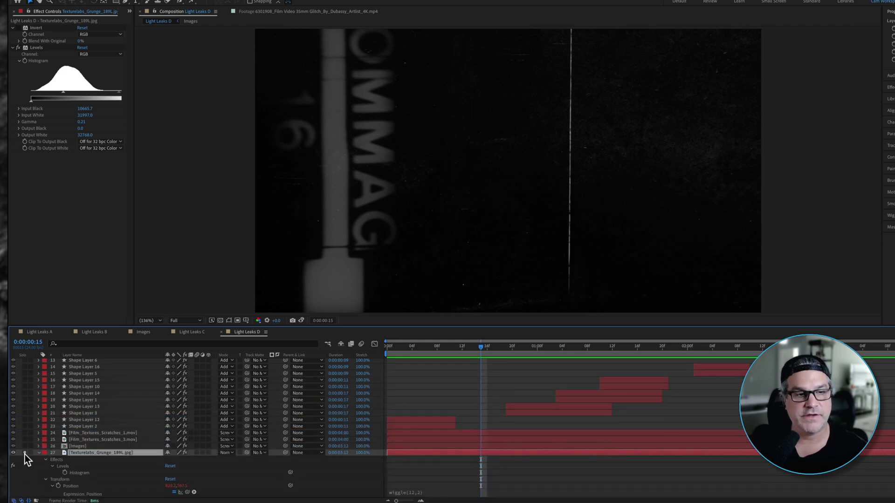
pyautogui.click(25, 452)
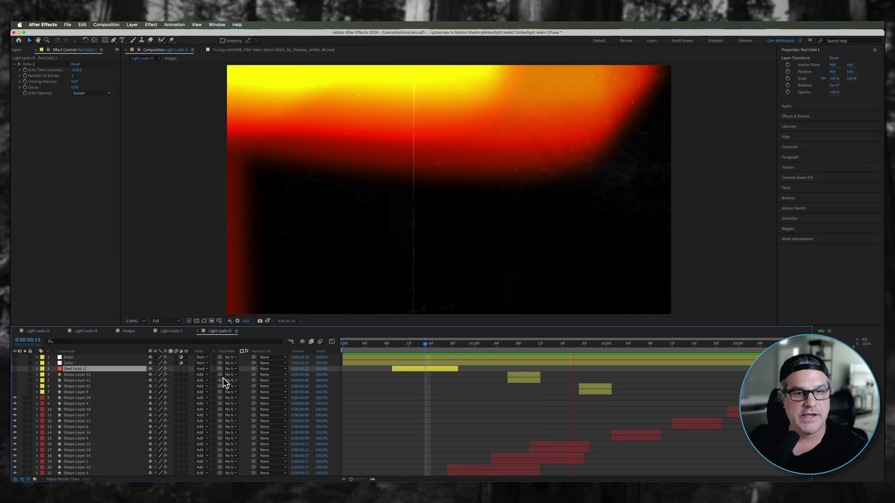
# - Turn Shape Layer 11 back on and scrub the light leak from 0:00:01:09 to 0:00:02:00
pyautogui.click(78, 374)
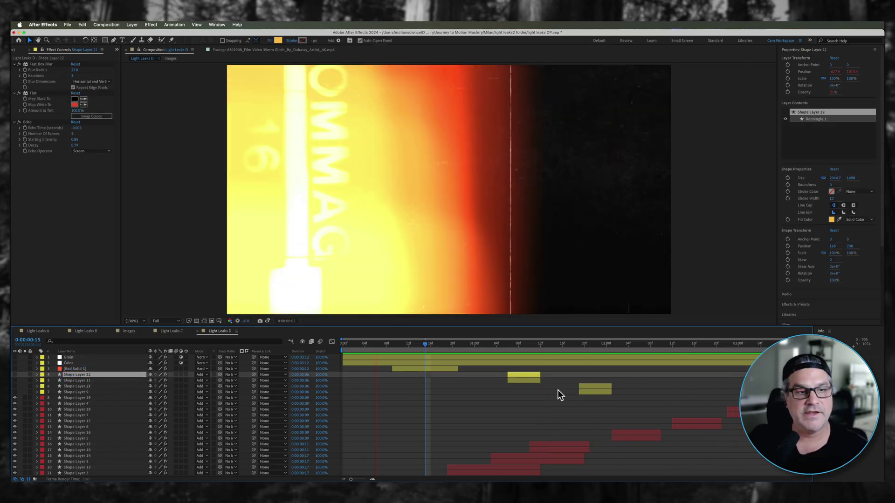
pyautogui.keyDown('shift'); pyautogui.click(594, 392); pyautogui.keyUp('shift')
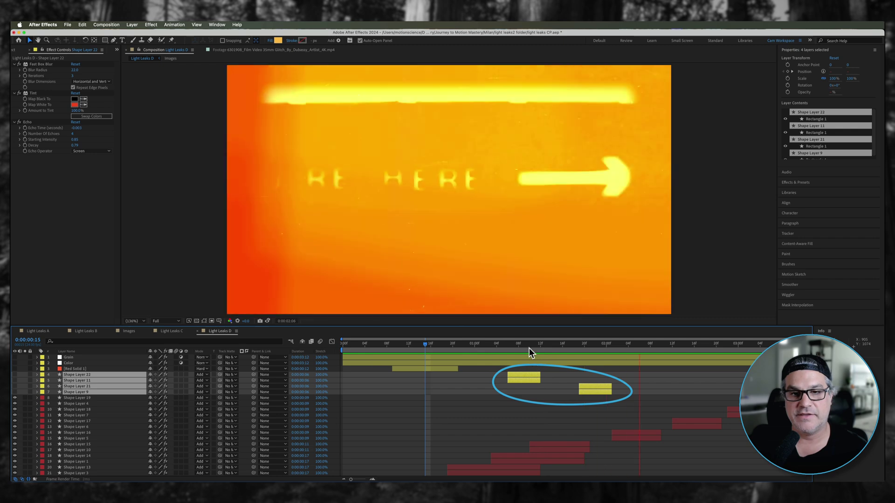
pyautogui.click(523, 345)
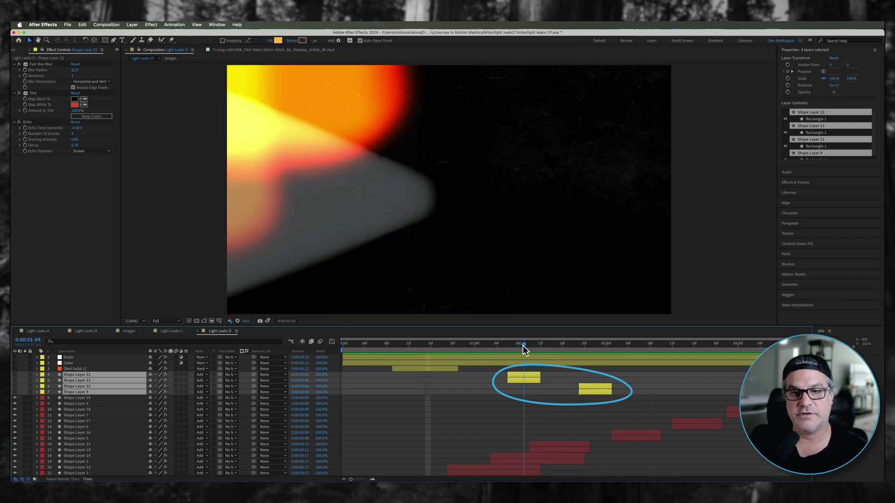
pyautogui.click(21, 393)
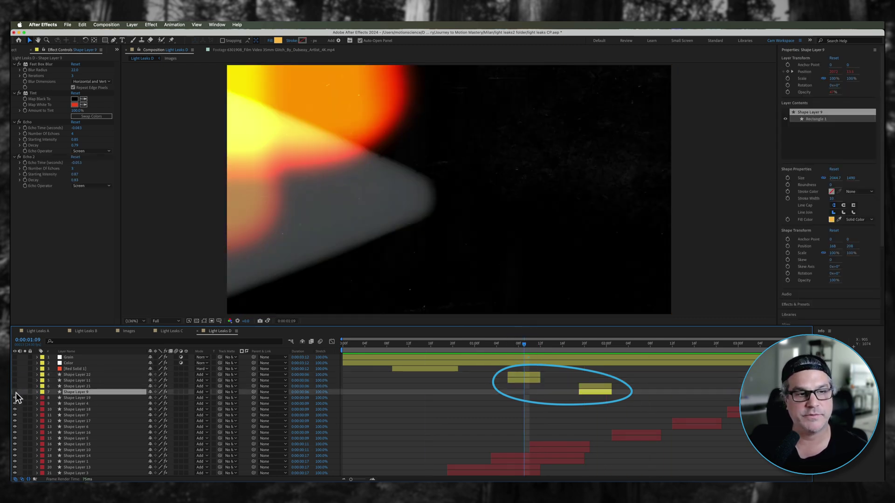
pyautogui.click(77, 381)
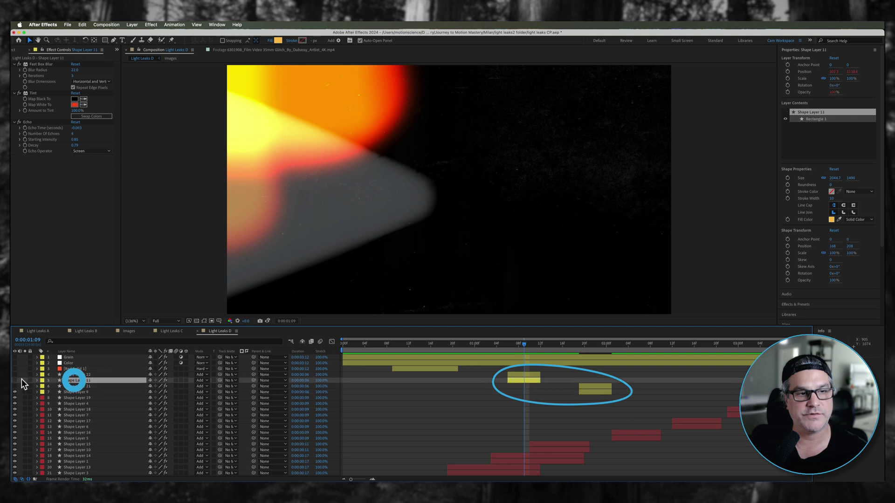
pyautogui.click(14, 380)
pyautogui.click(522, 345)
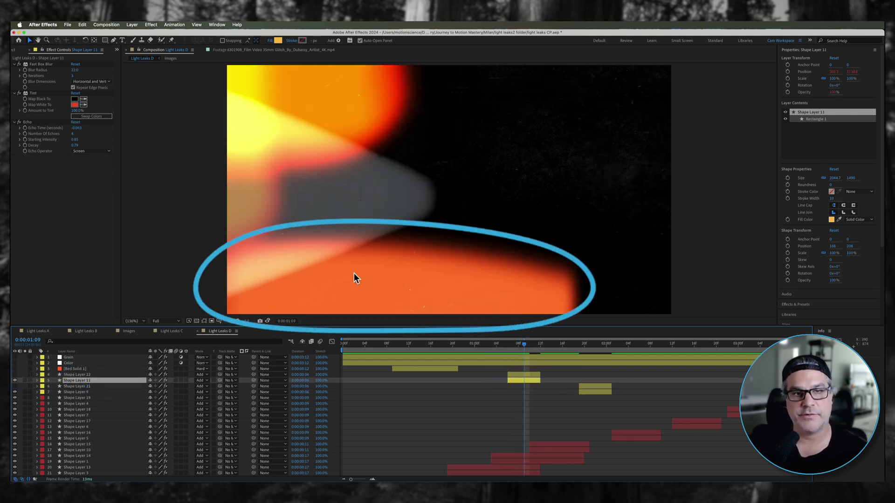
pyautogui.moveTo(522, 347); pyautogui.dragTo(591, 346)
pyautogui.click(599, 391)
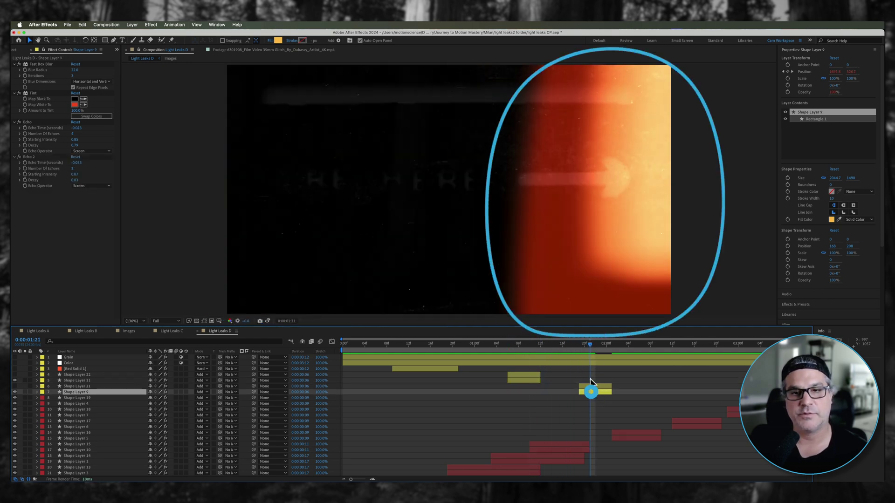
pyautogui.click(606, 347)
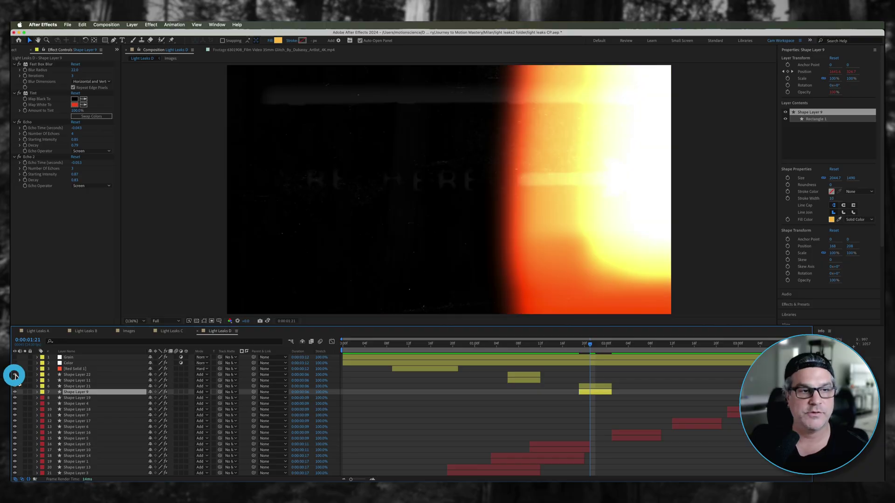
# - Turn on the Red Solid 1 flash, check frames 10f–13f, and preview the comp
pyautogui.click(70, 374)
pyautogui.click(410, 345)
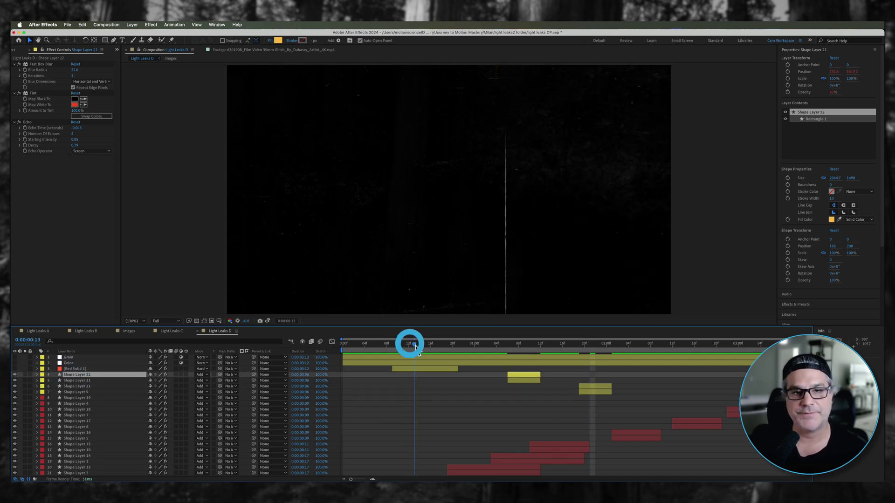
pyautogui.click(115, 369)
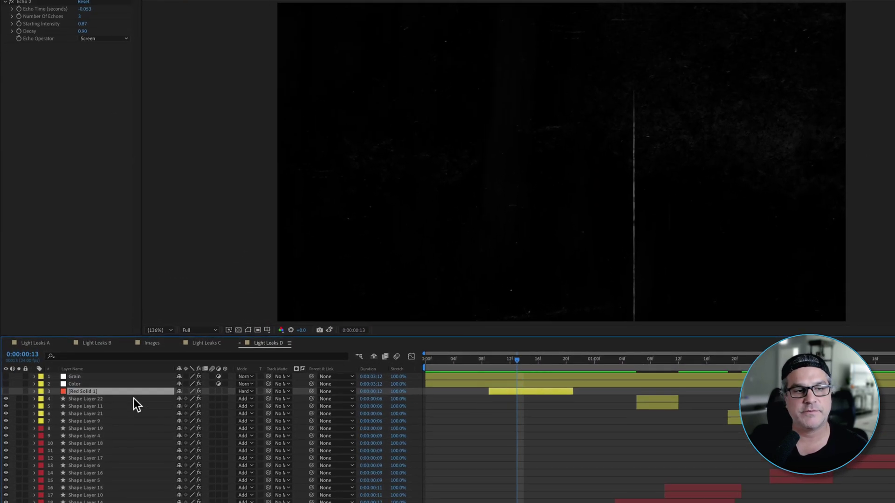
pyautogui.click(6, 391)
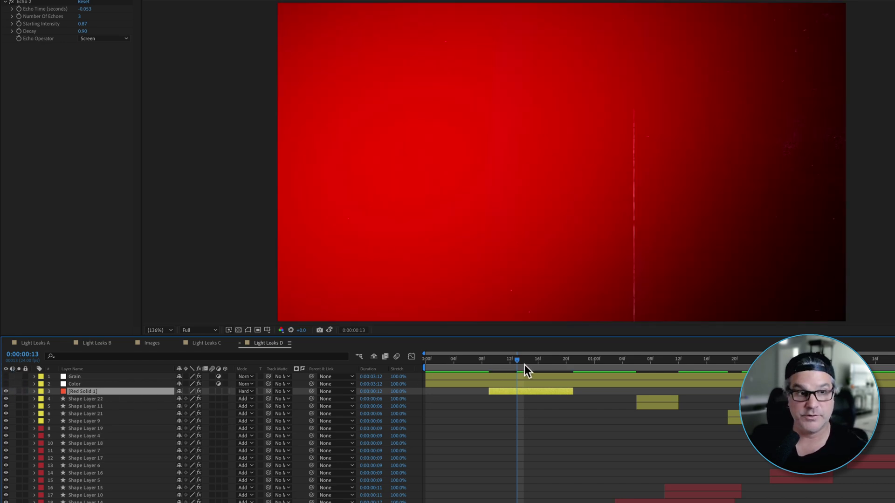
pyautogui.moveTo(524, 365); pyautogui.dragTo(488, 381)
pyautogui.press('space')
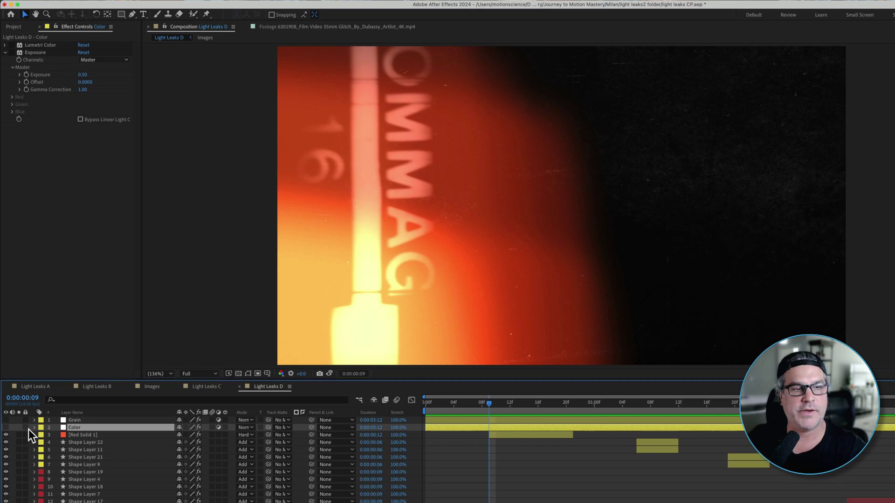
# - Enable the Color layer, compare its Exposure and Lumetri Color effects on and off, then select Grain
pyautogui.click(6, 428)
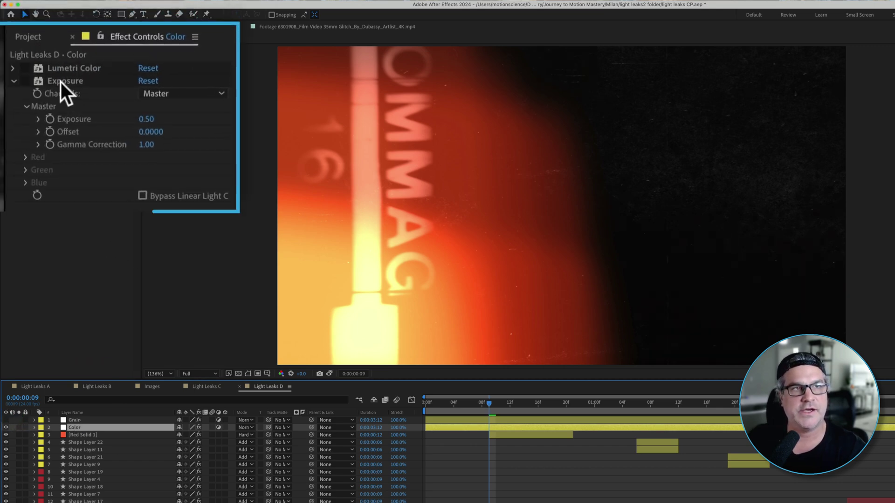
pyautogui.click(28, 80)
pyautogui.click(28, 81)
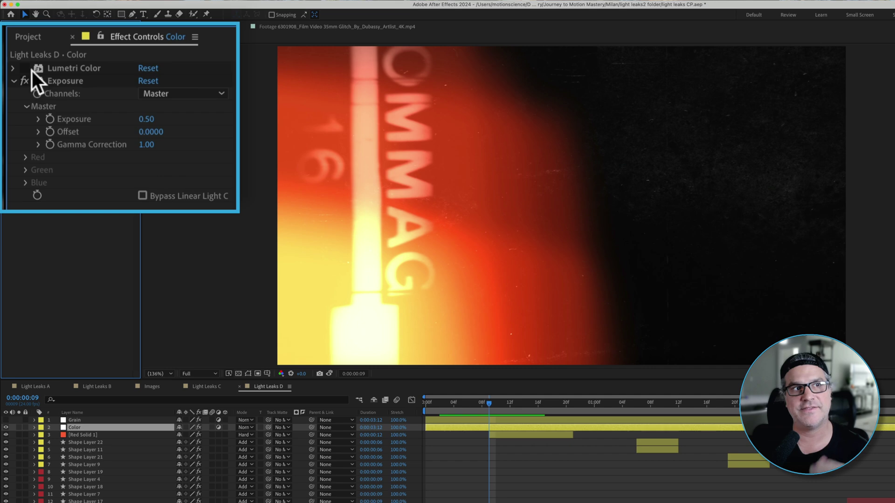
pyautogui.click(27, 68)
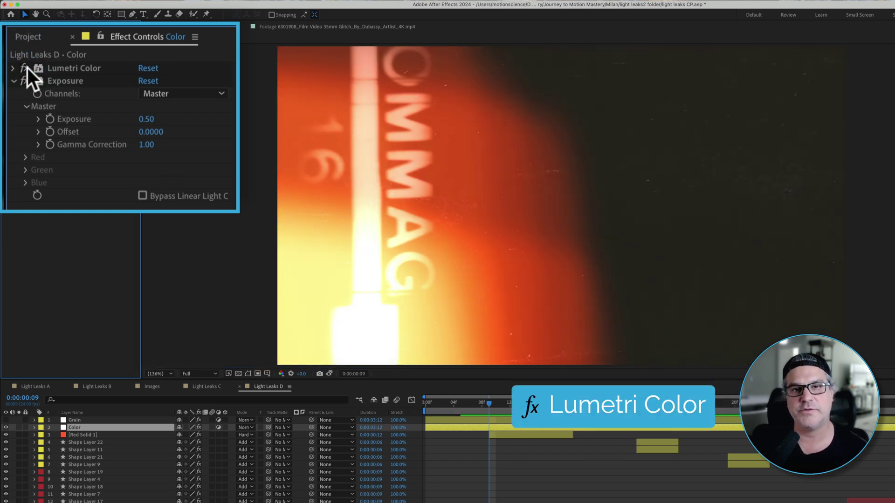
pyautogui.click(27, 68)
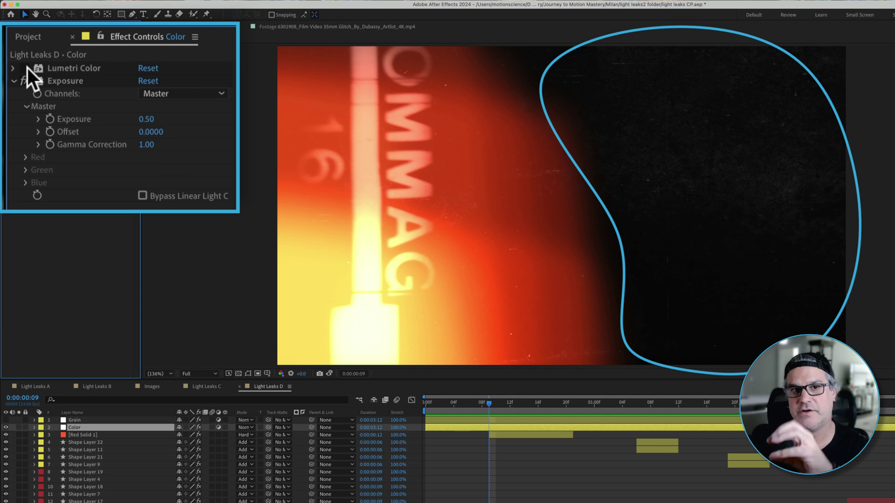
pyautogui.click(28, 68)
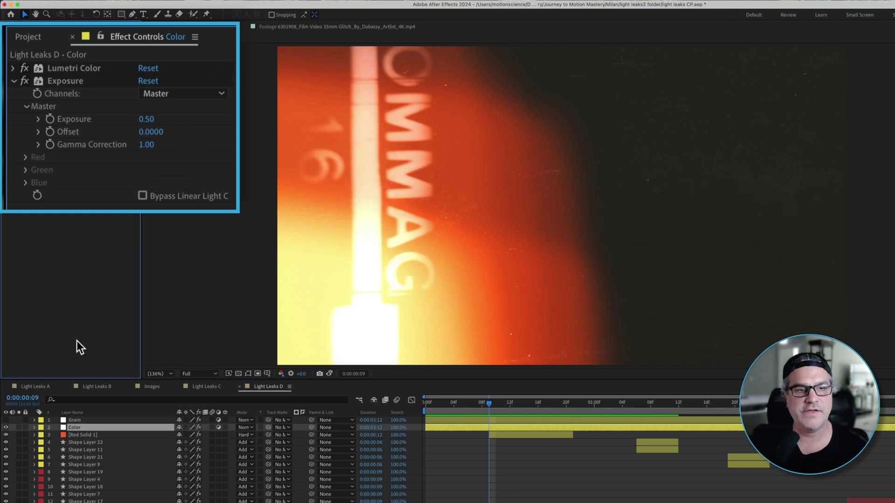
pyautogui.click(94, 421)
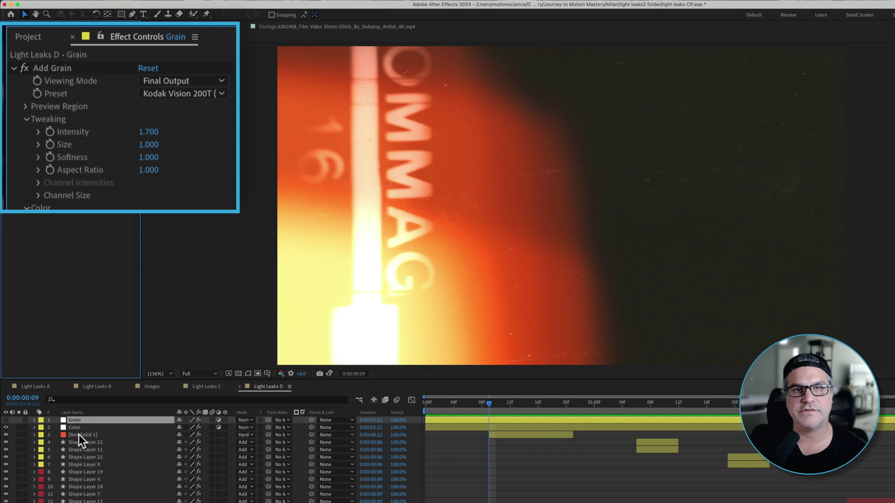
# - Turn on the Grain layer's 1.7-intensity film grain, toggling it to compare, and leave it on
pyautogui.click(6, 419)
pyautogui.click(6, 420)
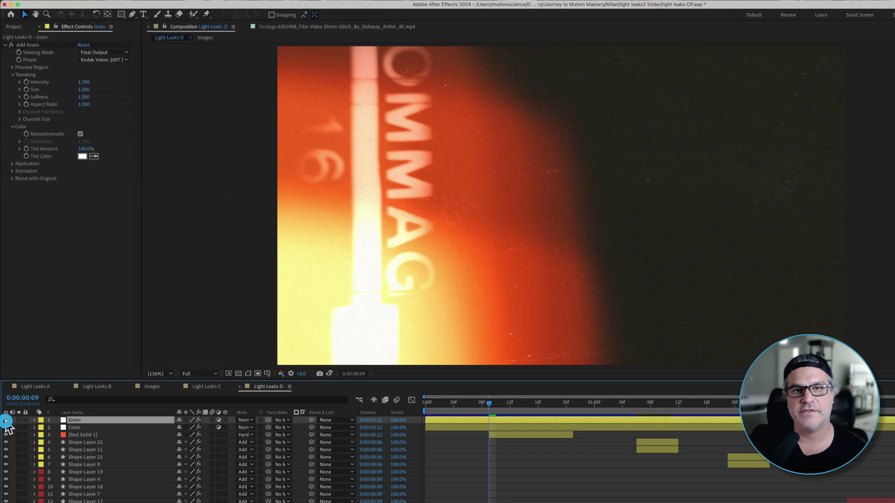
pyautogui.click(7, 420)
pyautogui.click(6, 420)
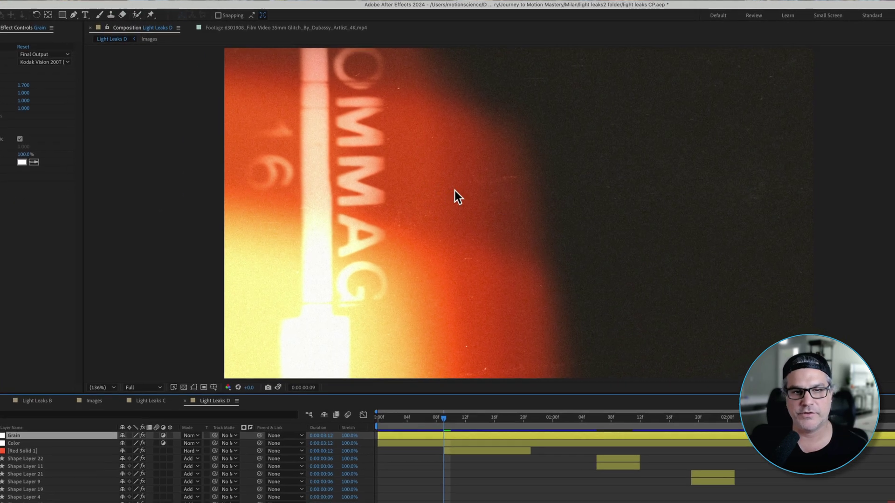